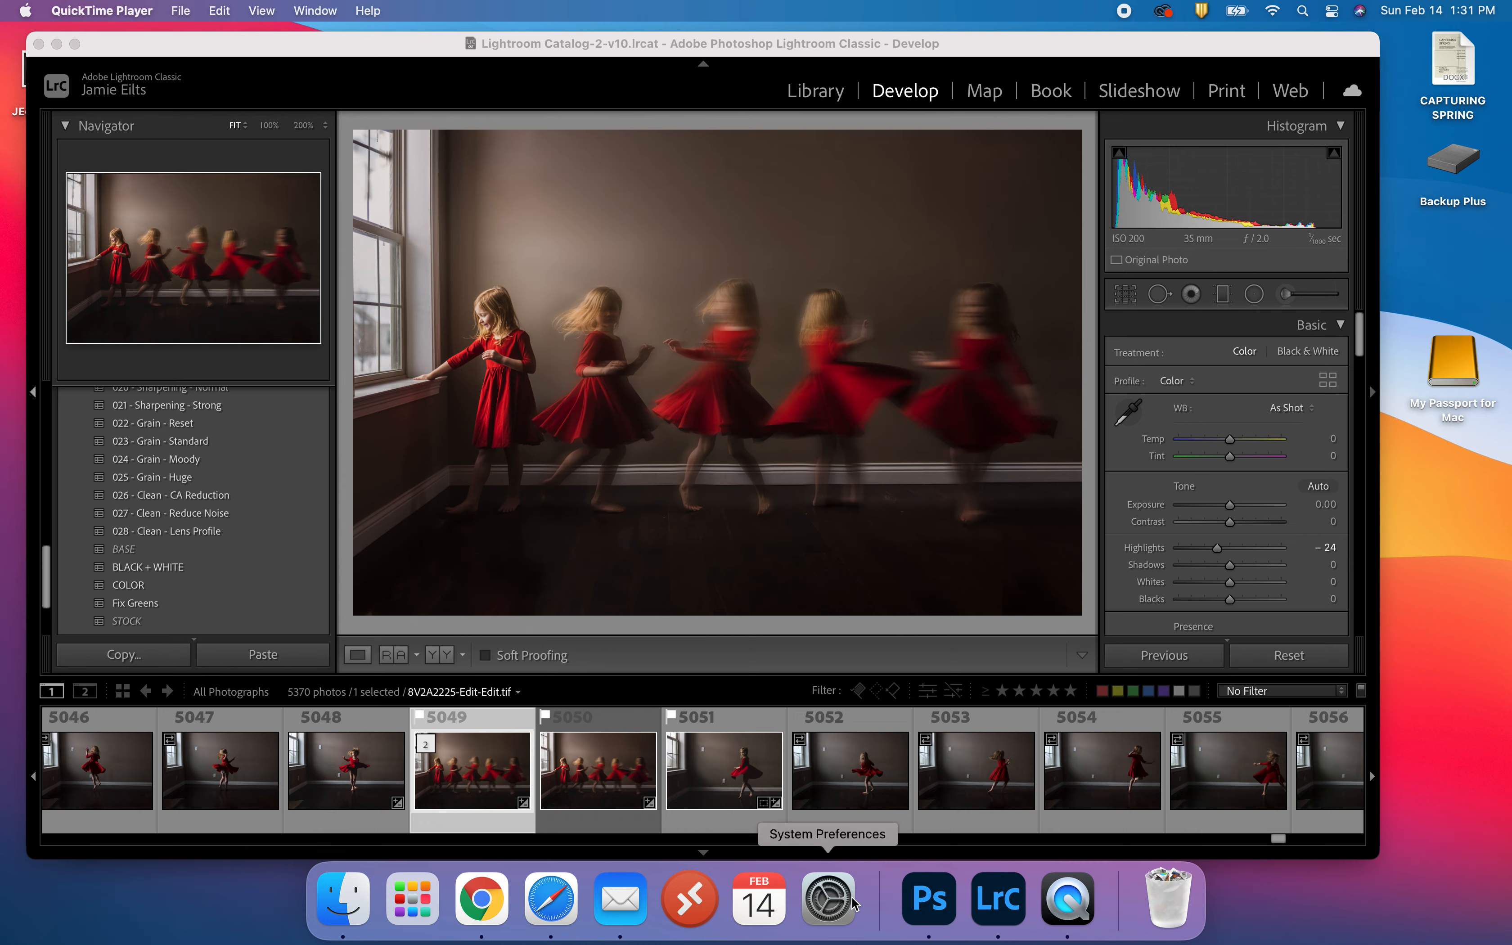
# Select the single-dancer photo 8V2A2255.dng and switch to Photoshop to edit it
pyautogui.click(725, 831)
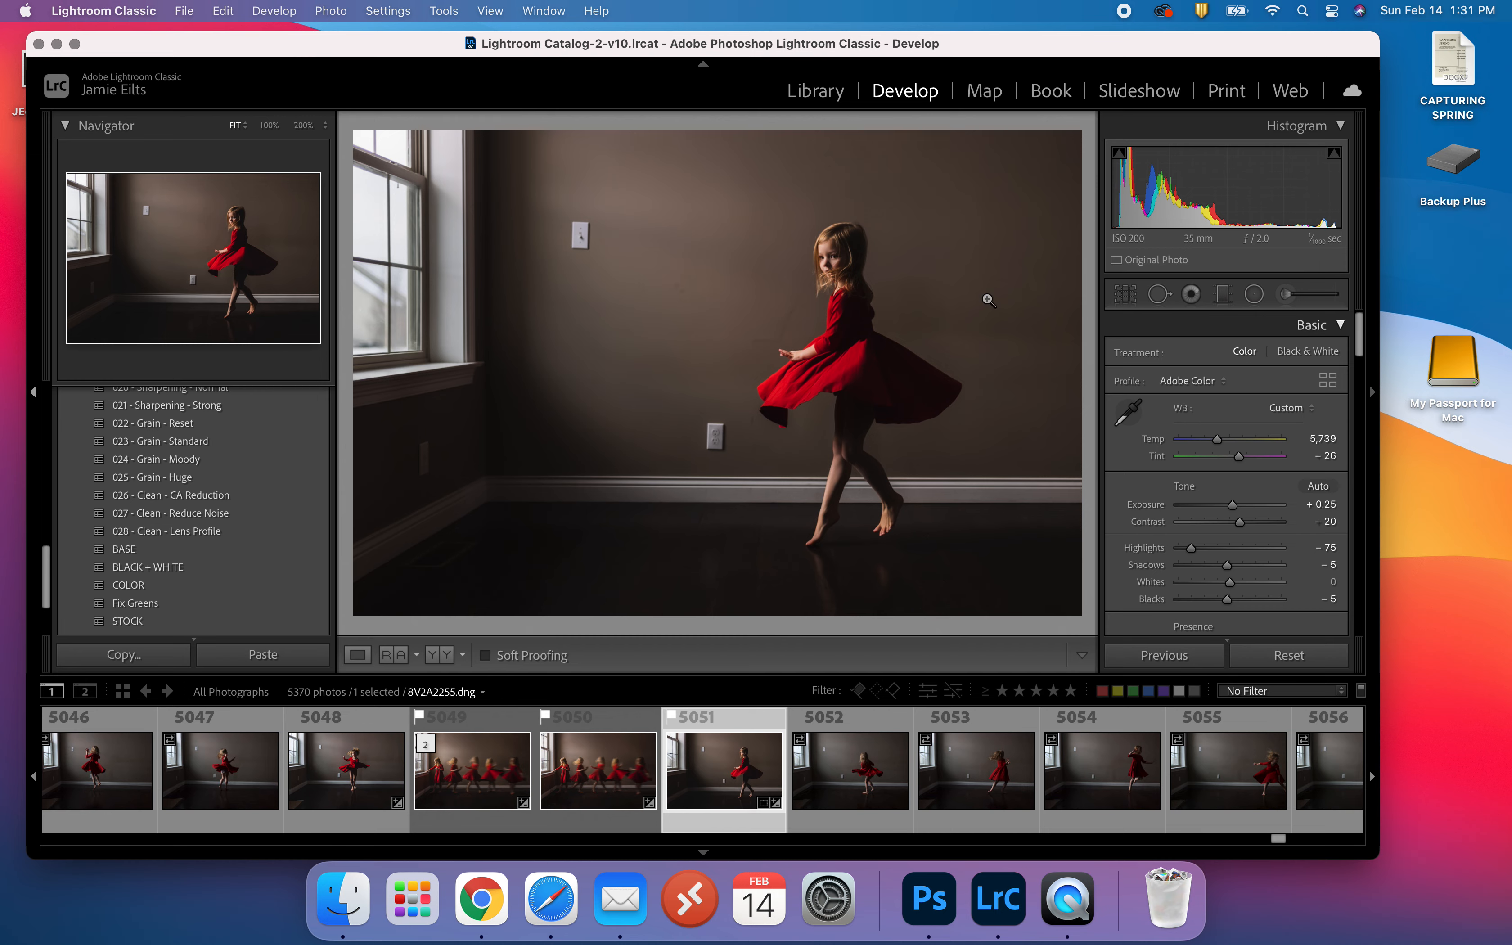
pyautogui.click(927, 877)
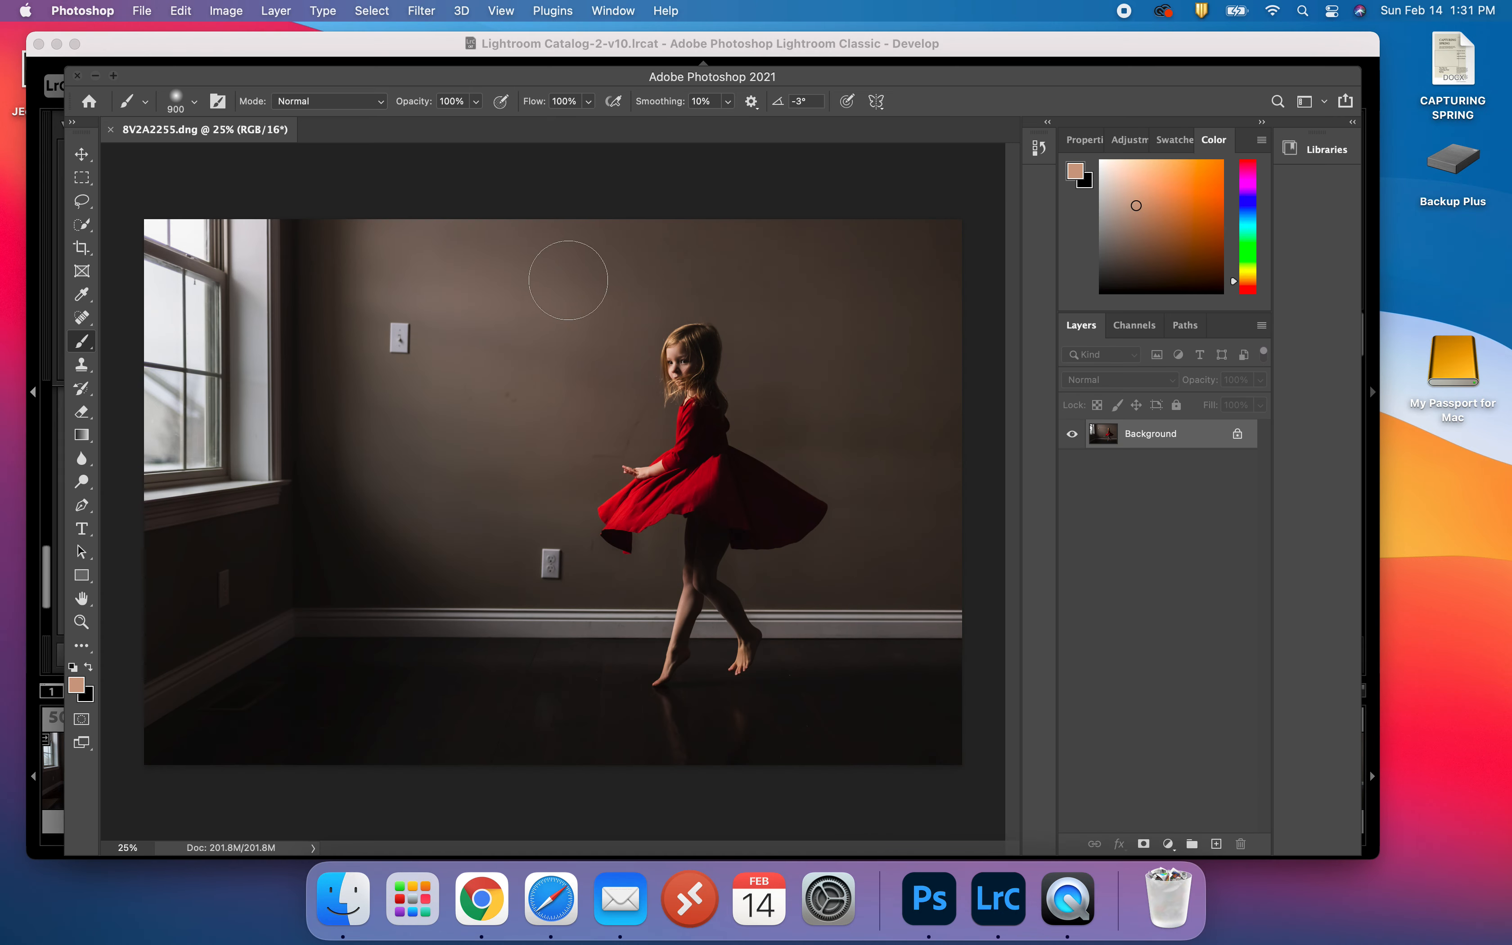
pyautogui.moveTo(430, 85); pyautogui.dragTo(432, 85)
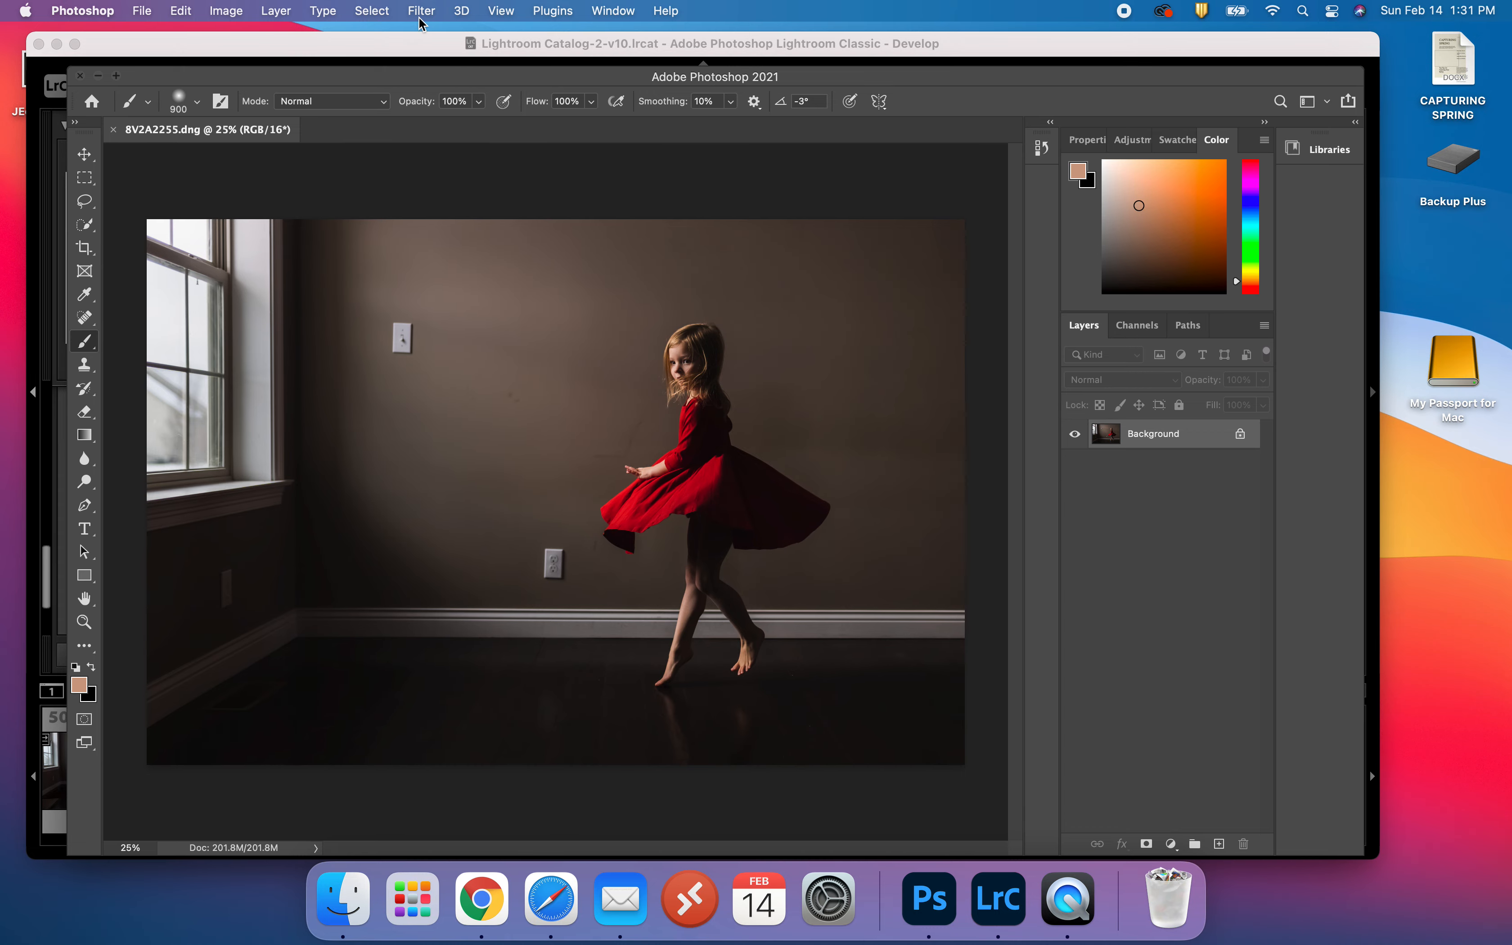
# Duplicate the Background layer as "Background copy" in 8V2A2255.dng
pyautogui.click(281, 15)
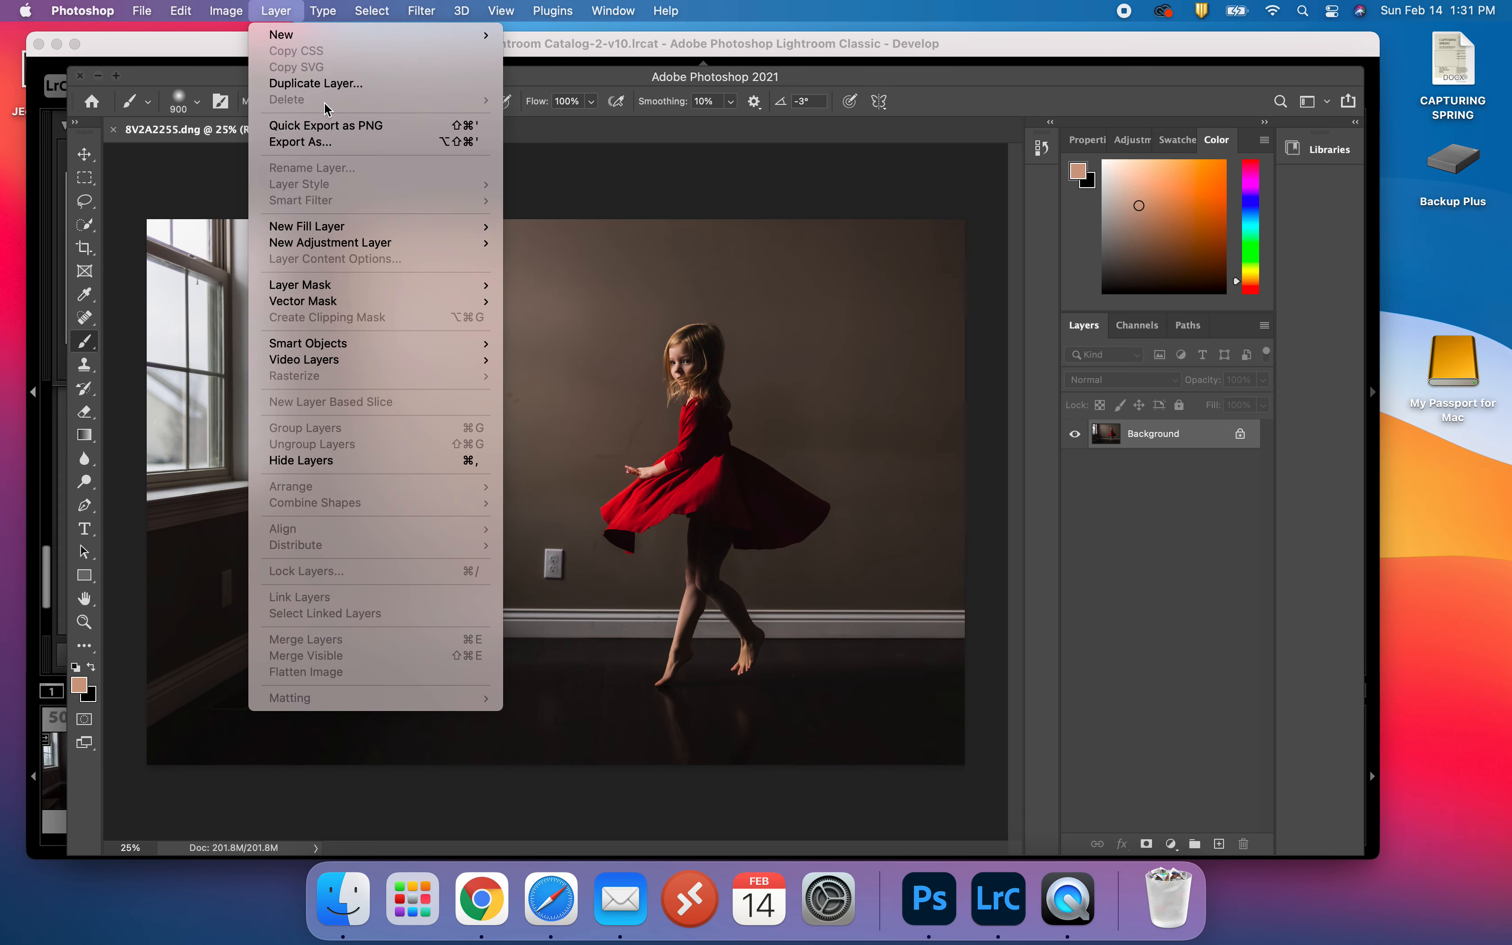
pyautogui.click(317, 82)
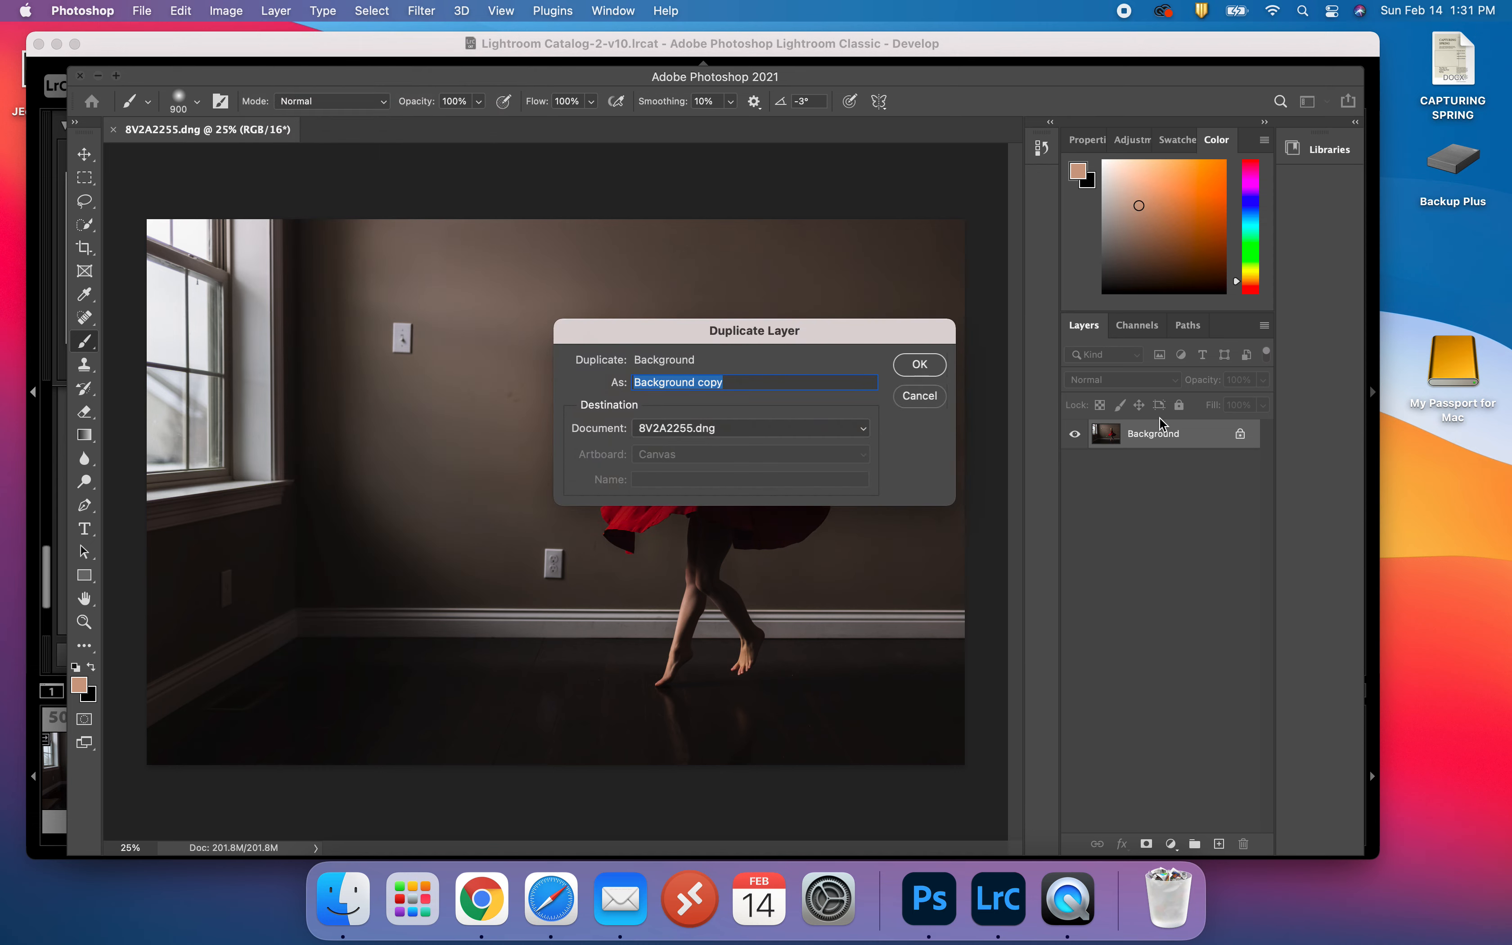
pyautogui.click(920, 365)
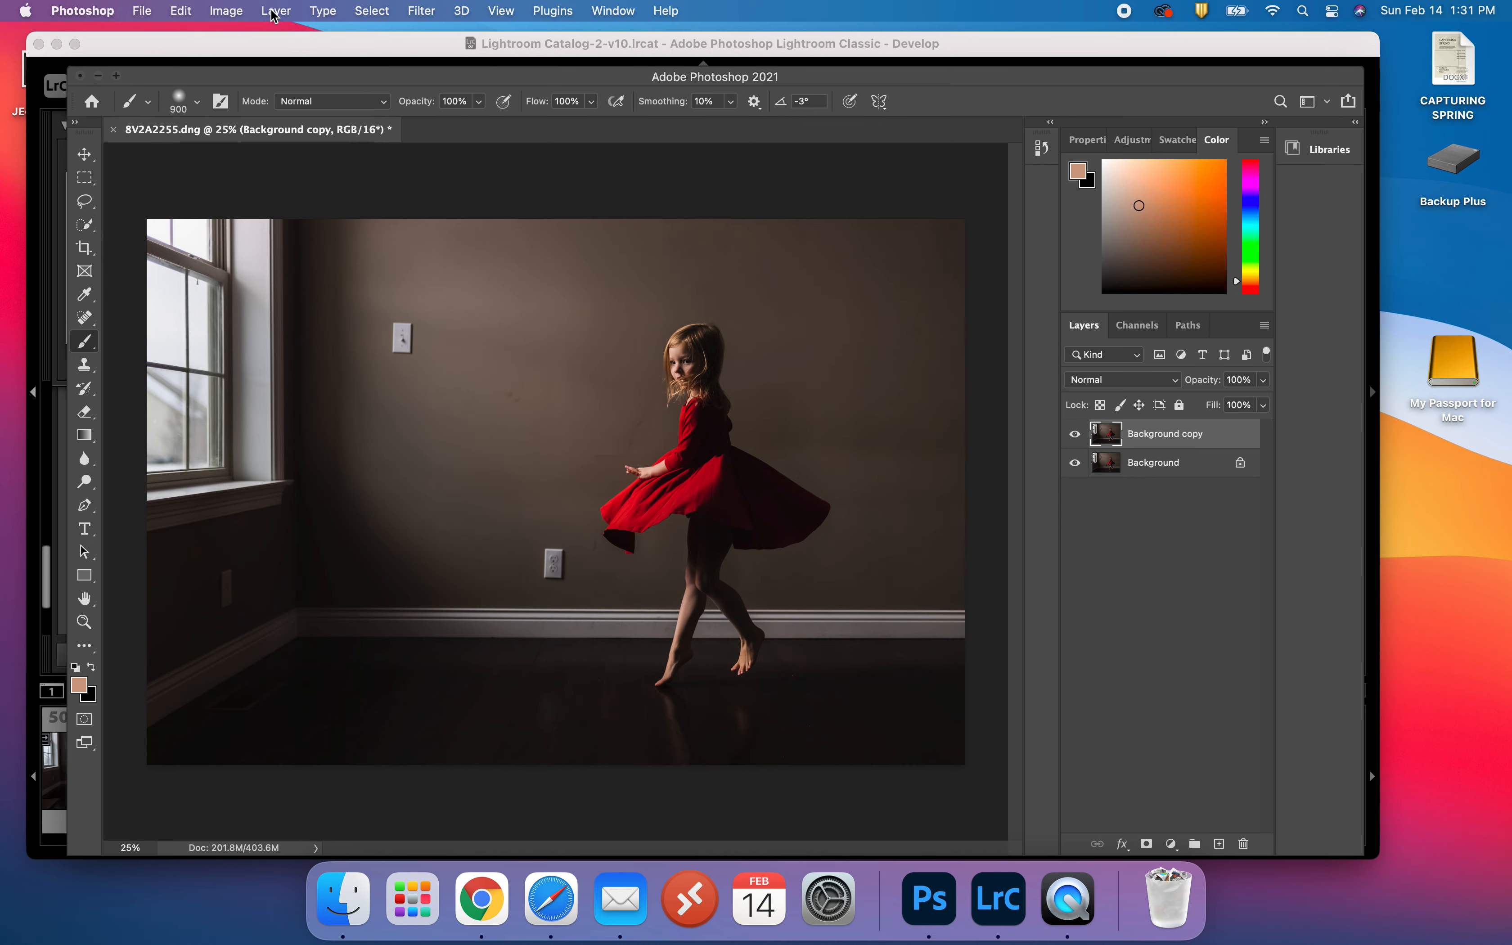
# Apply a Motion Blur filter to the Background copy layer with an angle of 2° and a distance of 205 pixels
pyautogui.click(422, 11)
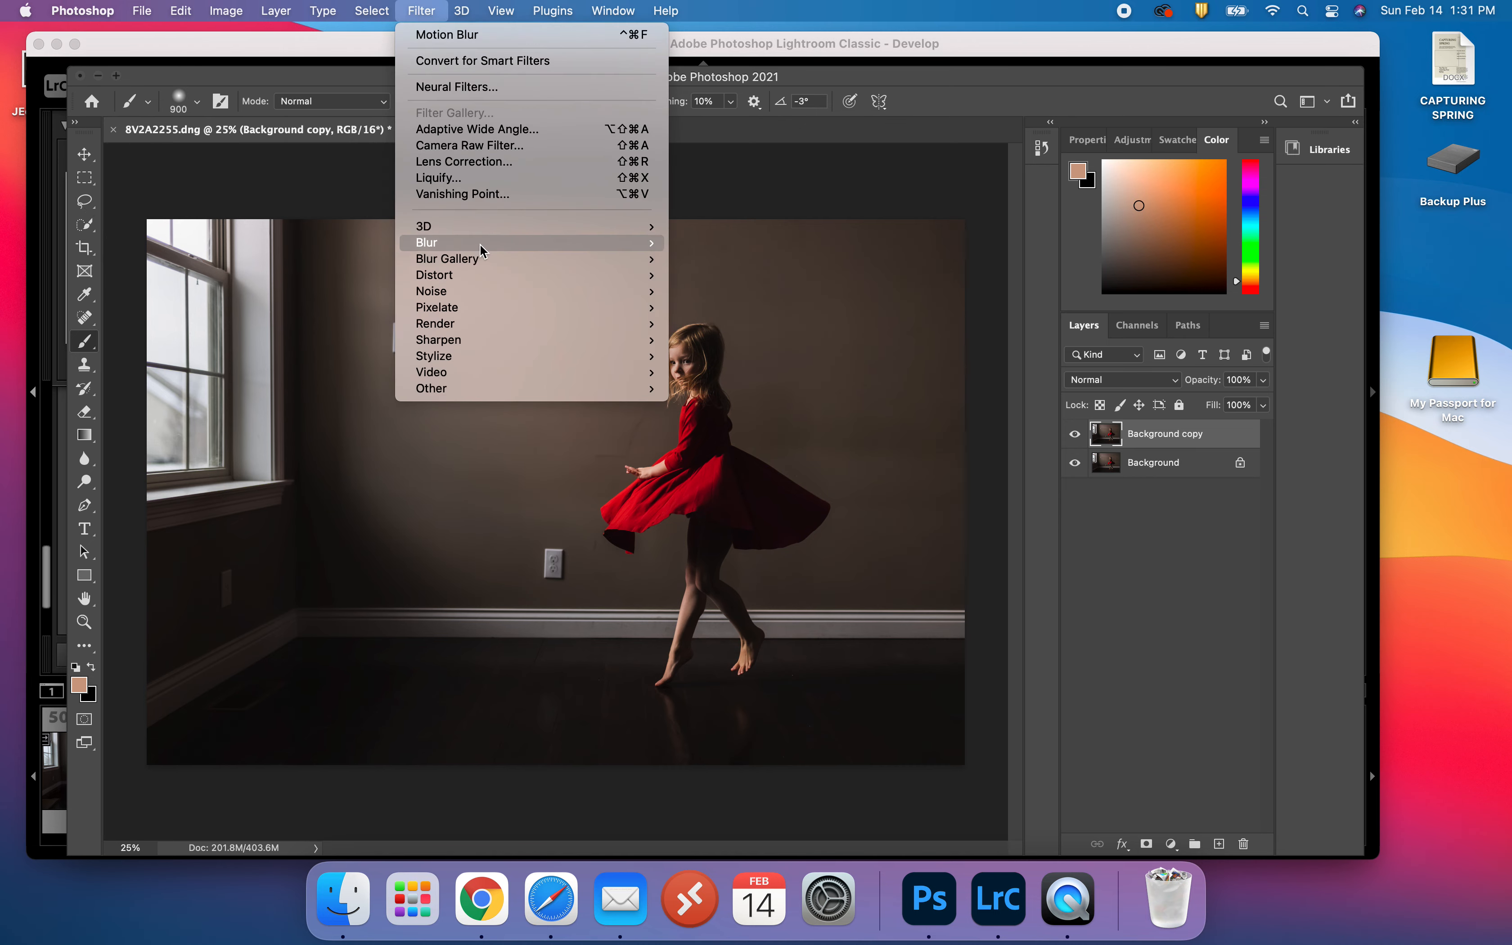
pyautogui.moveTo(489, 244)
pyautogui.click(735, 342)
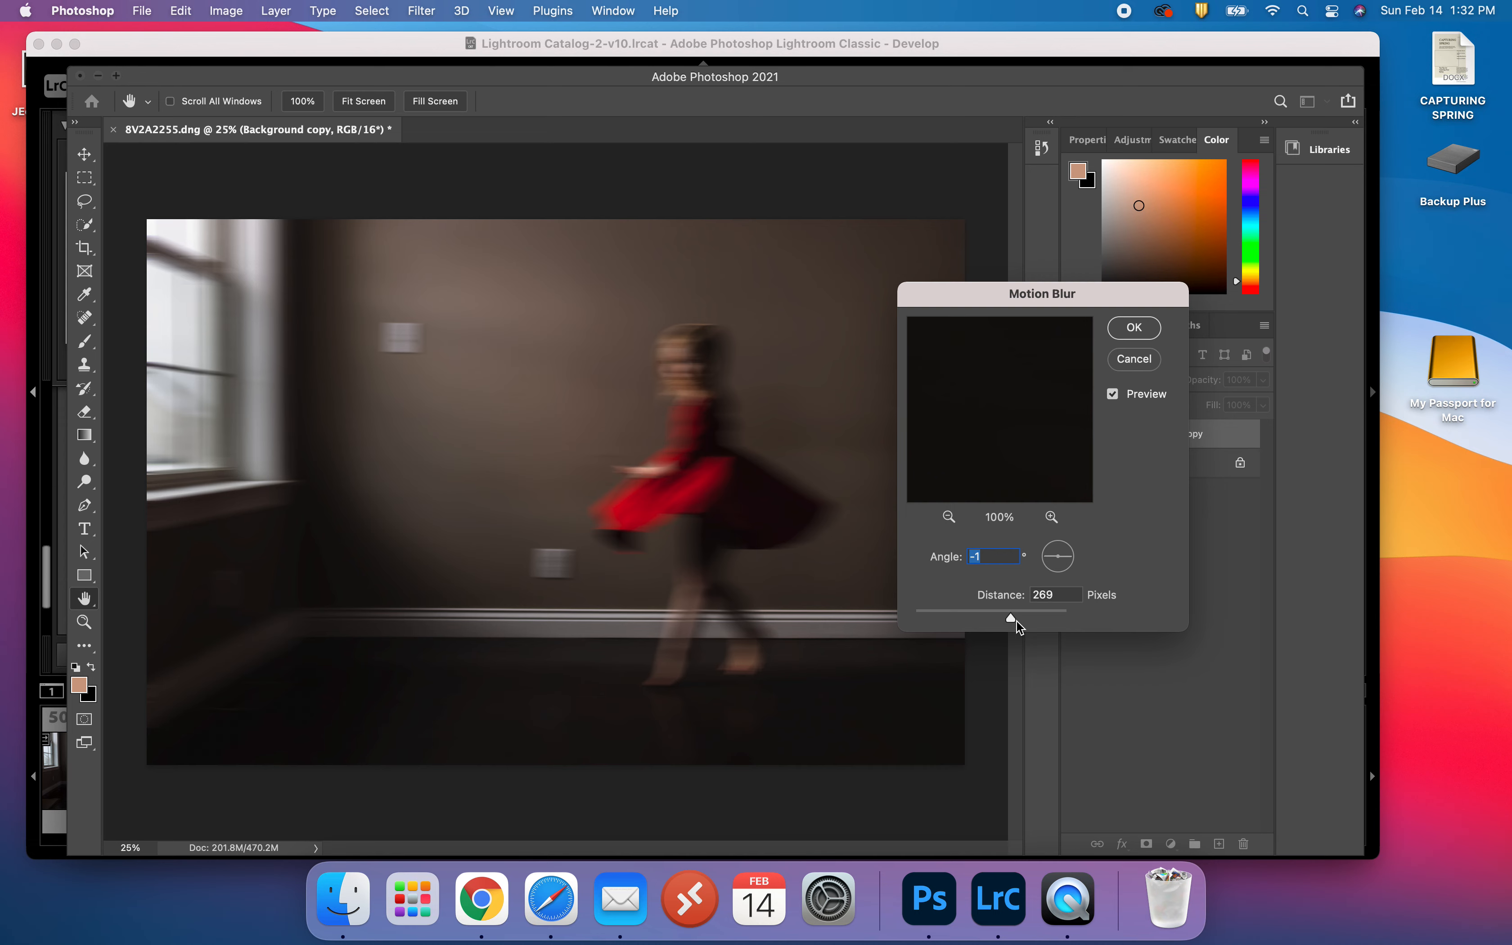
pyautogui.moveTo(1010, 617); pyautogui.dragTo(957, 617)
pyautogui.moveTo(1059, 621); pyautogui.dragTo(999, 618)
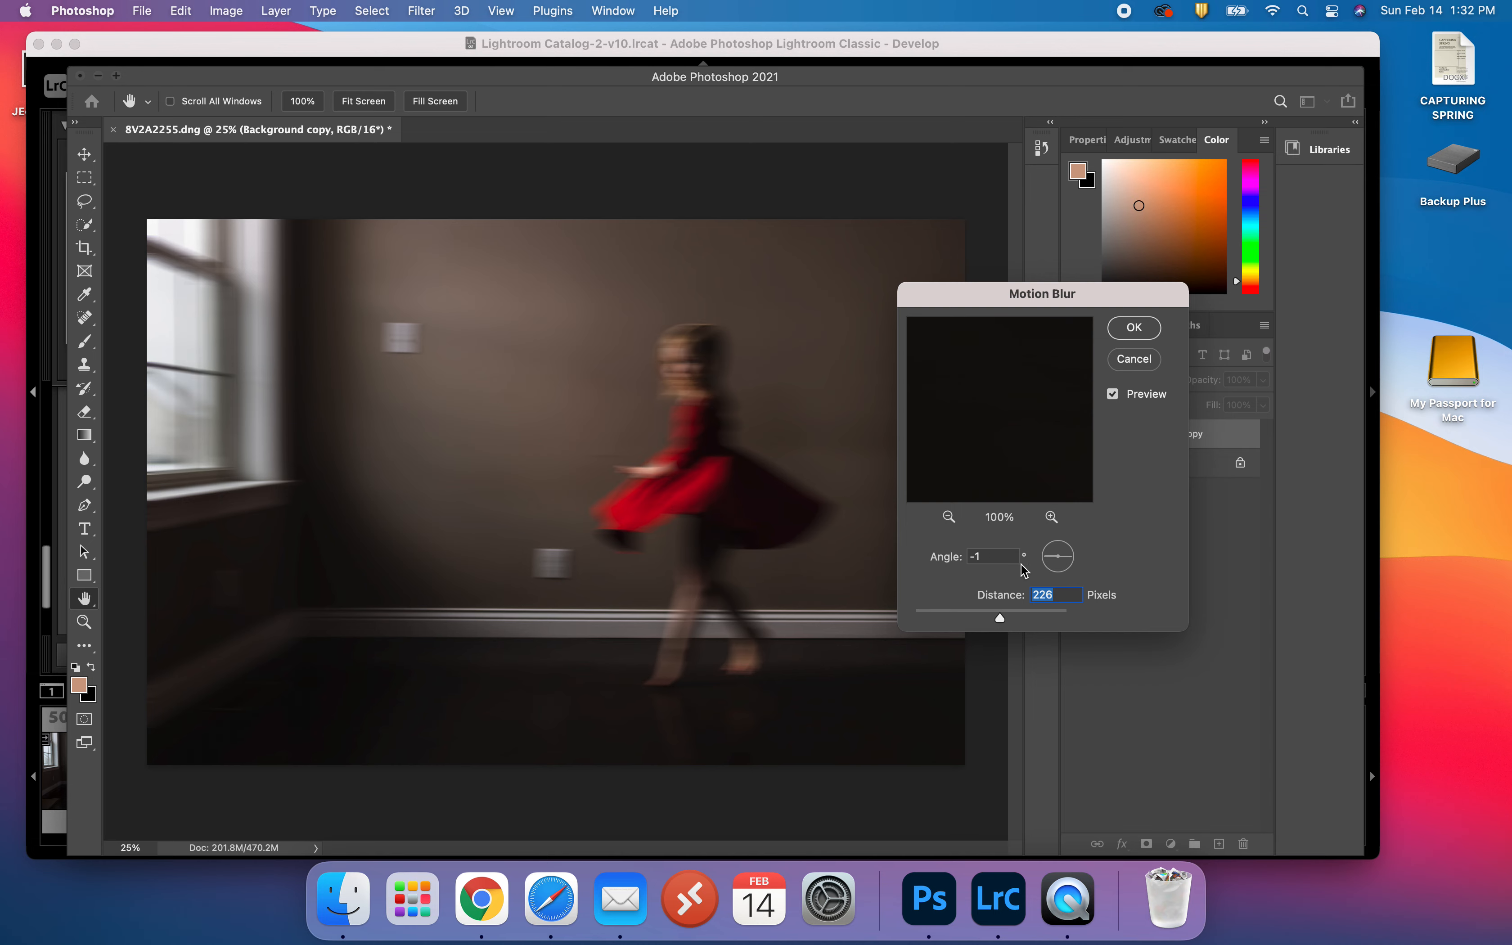
pyautogui.moveTo(1054, 563)
pyautogui.mouseDown()
pyautogui.moveTo(1062, 550)
pyautogui.moveTo(1049, 559)
pyautogui.mouseUp()
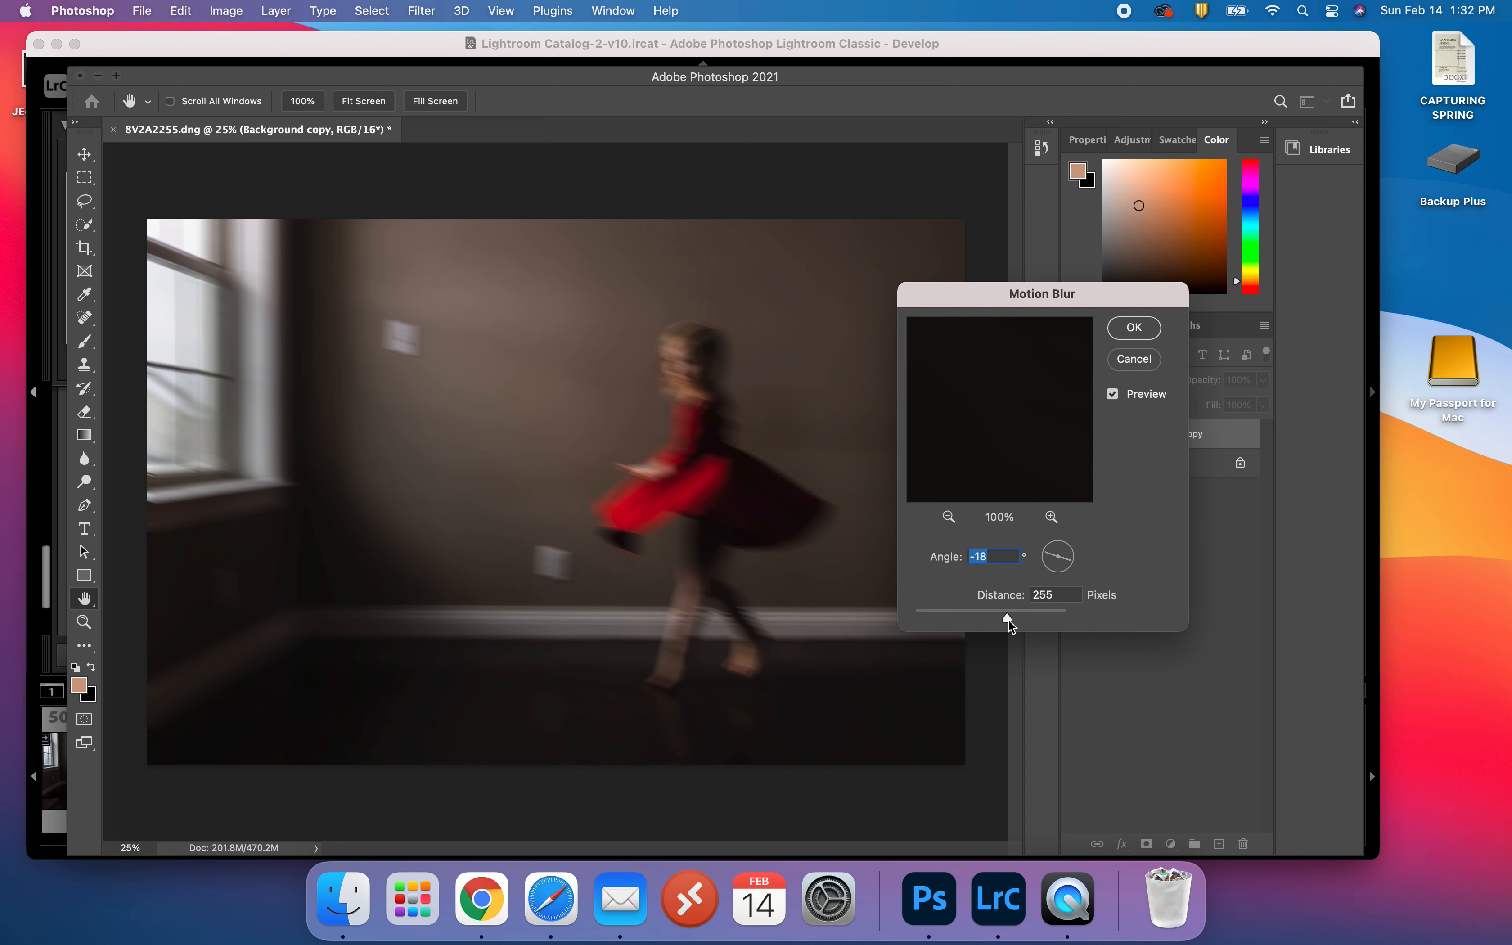
pyautogui.moveTo(1009, 620); pyautogui.dragTo(1012, 618)
pyautogui.moveTo(1048, 561); pyautogui.dragTo(1052, 564)
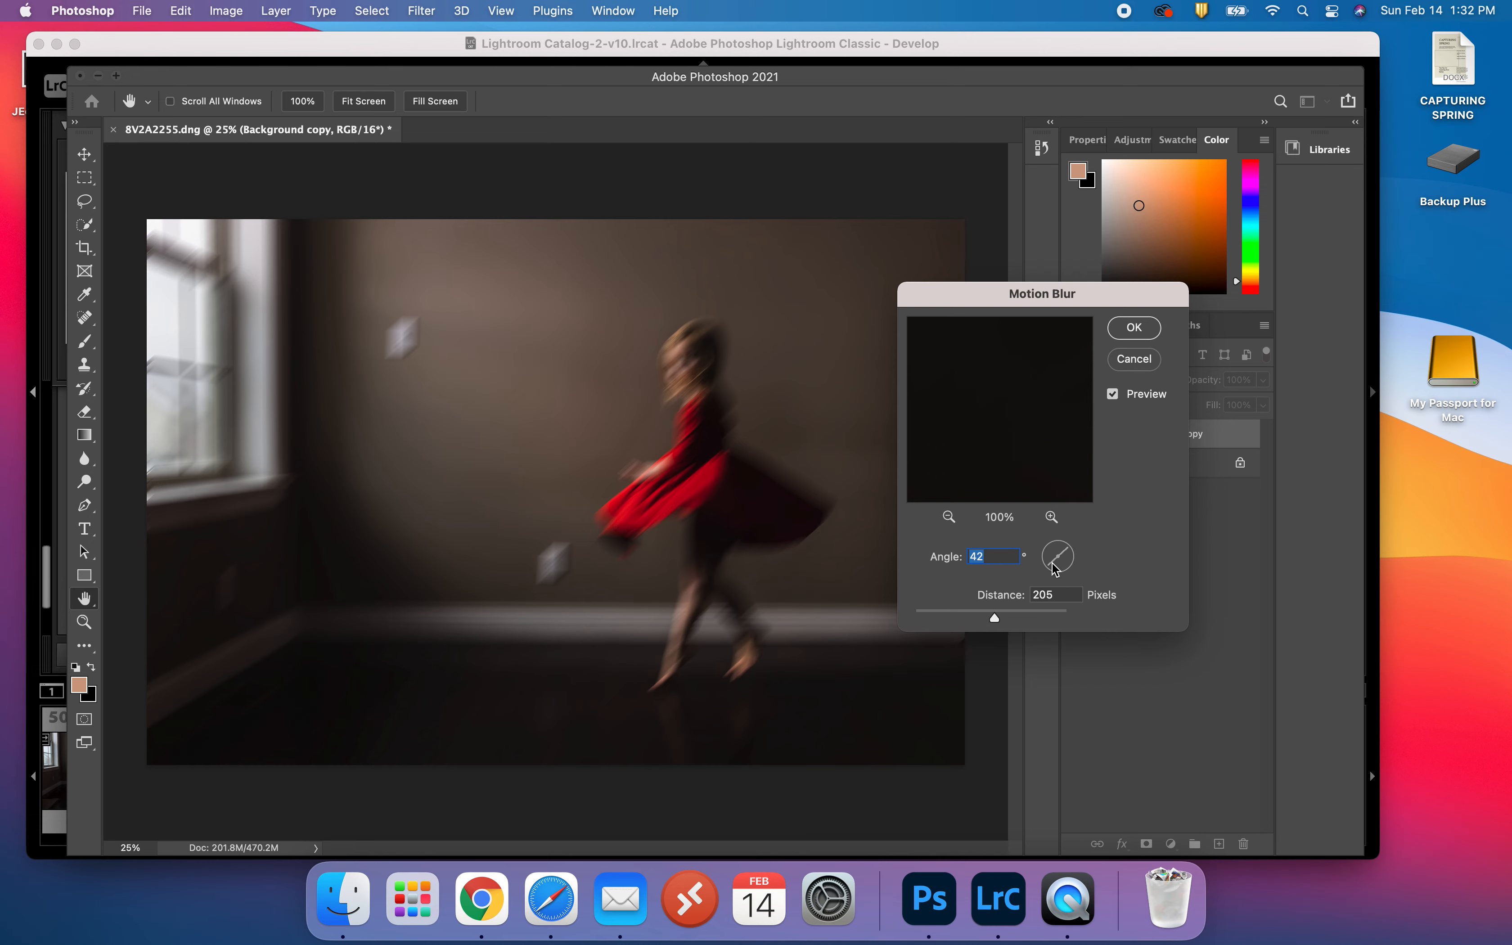
pyautogui.moveTo(1057, 570); pyautogui.dragTo(1060, 573)
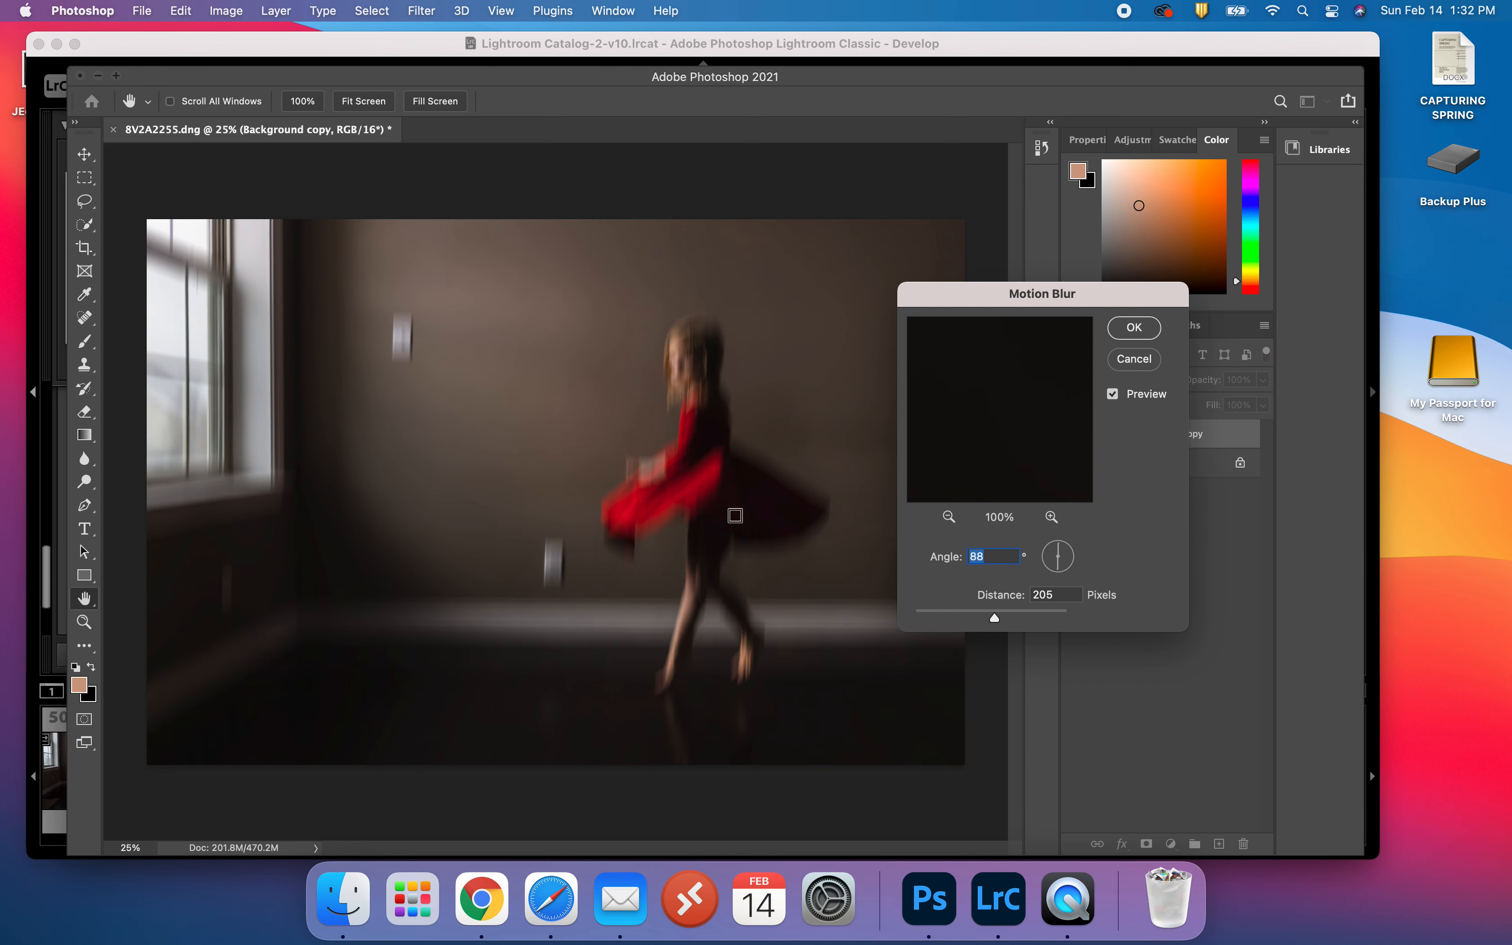
pyautogui.moveTo(1058, 570); pyautogui.dragTo(1046, 561)
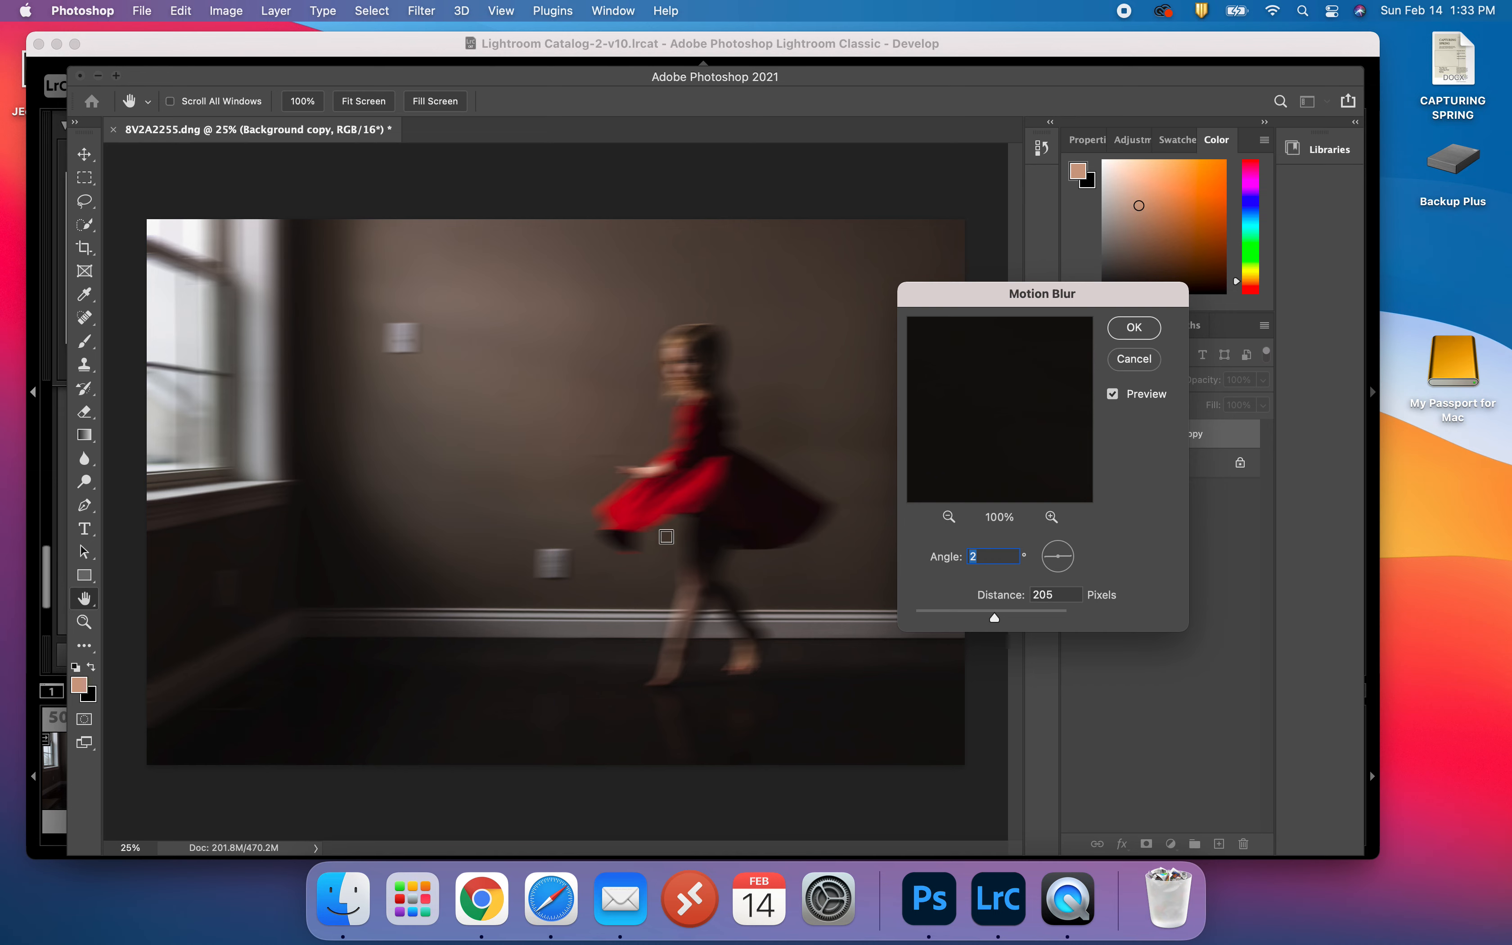
pyautogui.click(1136, 329)
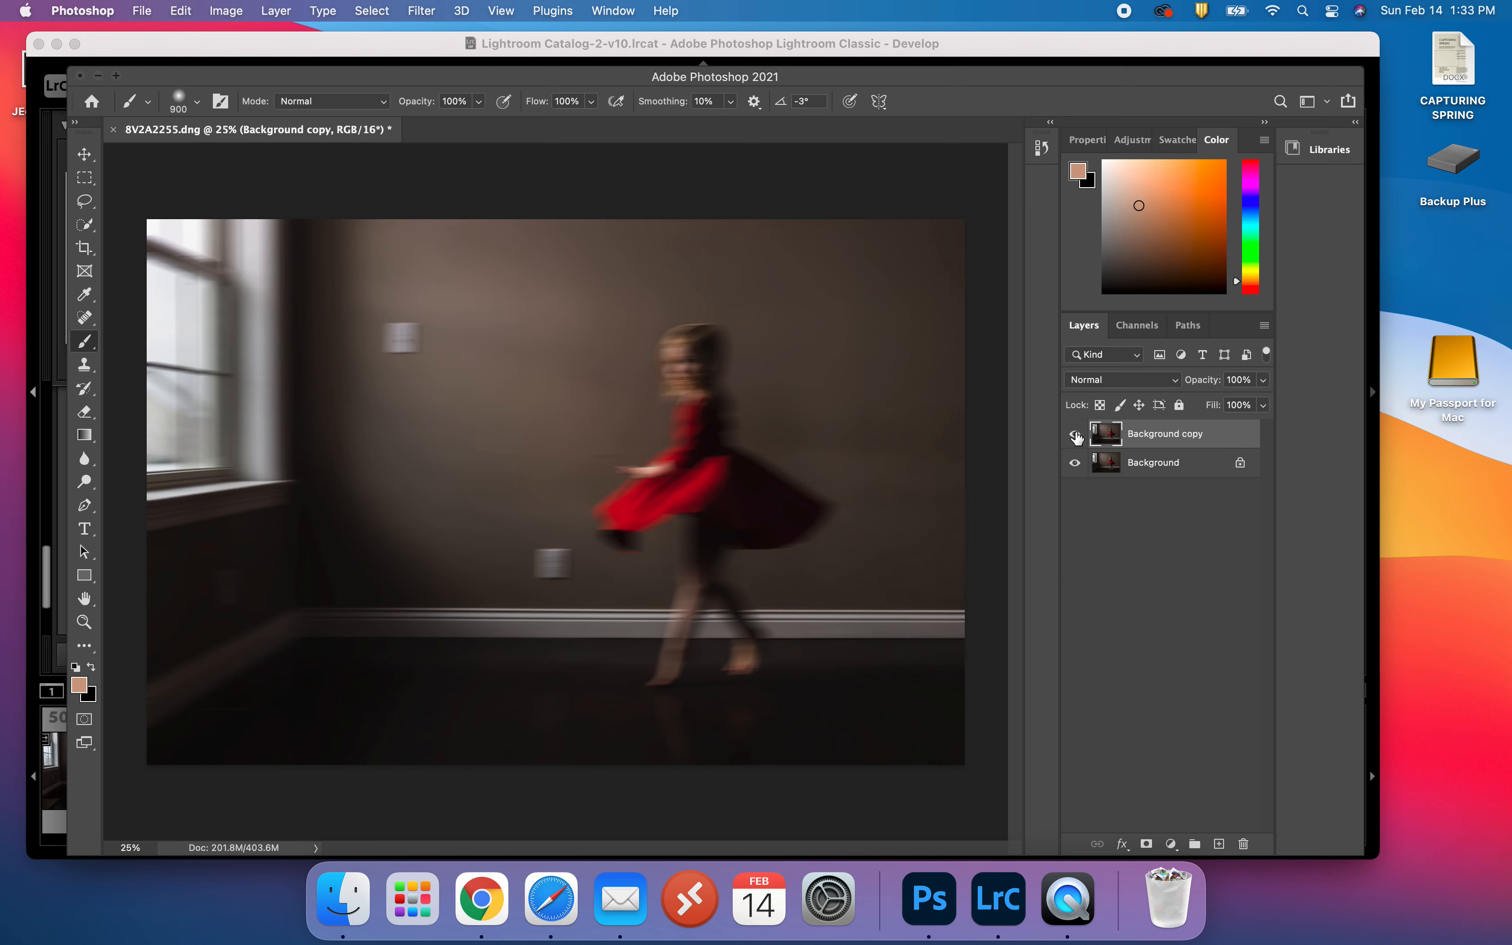
# Compare the image with and without the blurred Background copy layer, and add a white layer mask to it
pyautogui.click(1075, 434)
pyautogui.click(1075, 434)
pyautogui.click(1148, 846)
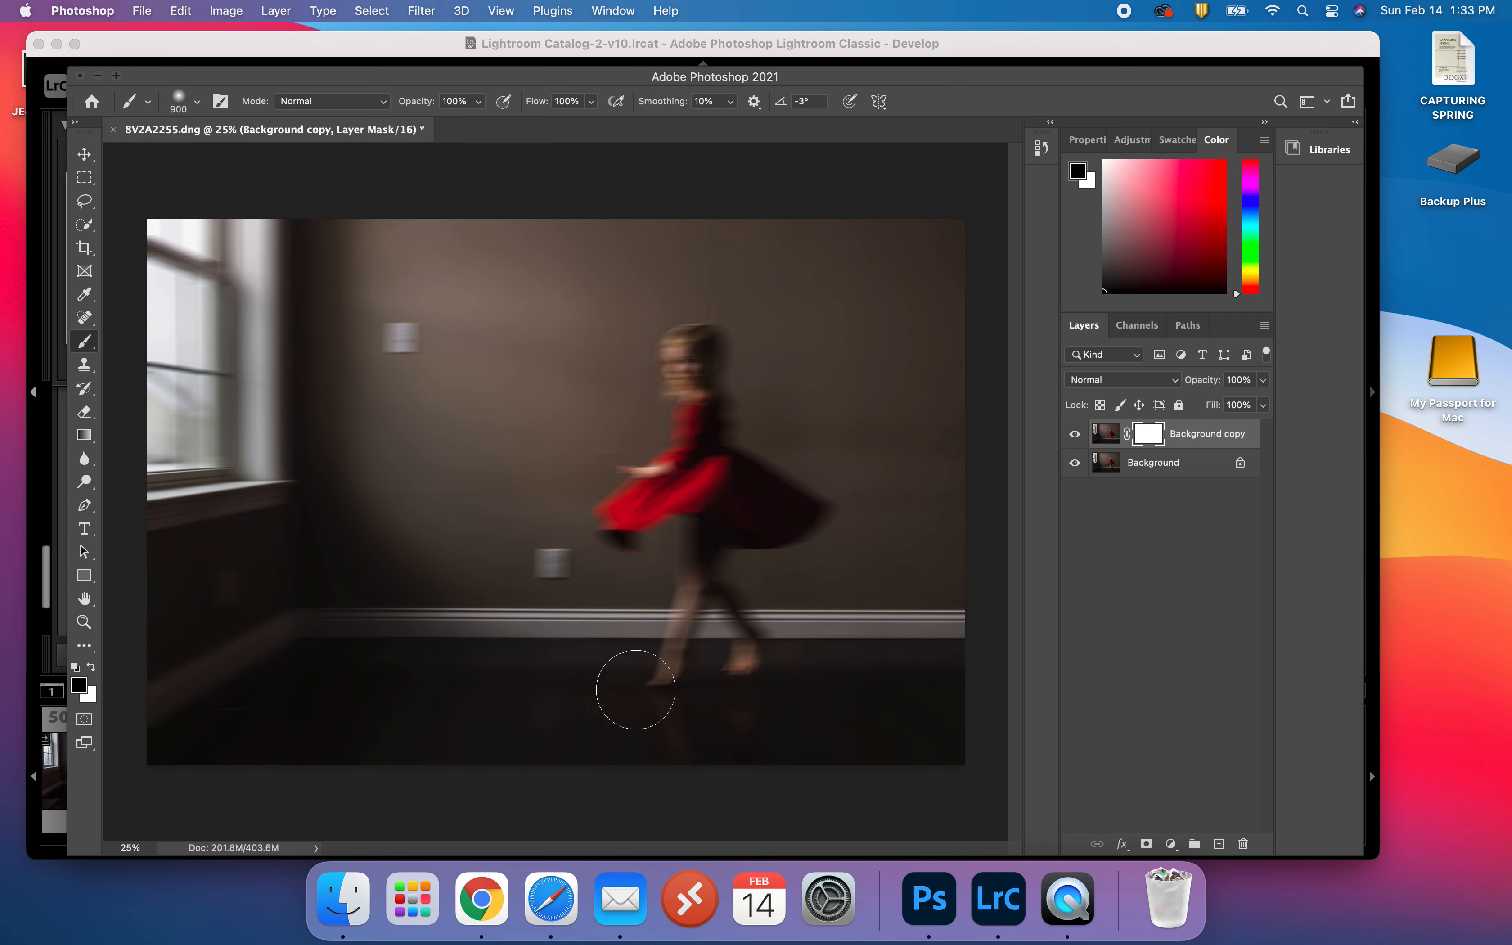
# Paint black on the layer mask over the outlet, light switch, window, walls and floor to remove the blur around the girl
pyautogui.moveTo(556, 582); pyautogui.dragTo(540, 550)
pyautogui.click(402, 338)
pyautogui.moveTo(292, 486)
pyautogui.mouseDown()
pyautogui.moveTo(264, 194)
pyautogui.moveTo(175, 516)
pyautogui.moveTo(176, 265)
pyautogui.moveTo(173, 339)
pyautogui.moveTo(218, 560)
pyautogui.moveTo(263, 492)
pyautogui.moveTo(538, 663)
pyautogui.moveTo(572, 706)
pyautogui.moveTo(590, 669)
pyautogui.moveTo(640, 760)
pyautogui.moveTo(705, 739)
pyautogui.moveTo(815, 737)
pyautogui.moveTo(833, 691)
pyautogui.moveTo(796, 590)
pyautogui.moveTo(855, 612)
pyautogui.moveTo(855, 765)
pyautogui.moveTo(911, 720)
pyautogui.moveTo(902, 450)
pyautogui.moveTo(868, 412)
pyautogui.moveTo(791, 385)
pyautogui.moveTo(766, 248)
pyautogui.moveTo(918, 212)
pyautogui.moveTo(951, 287)
pyautogui.moveTo(961, 436)
pyautogui.moveTo(853, 209)
pyautogui.moveTo(538, 249)
pyautogui.moveTo(367, 309)
pyautogui.moveTo(246, 278)
pyautogui.moveTo(286, 357)
pyautogui.moveTo(398, 416)
pyautogui.moveTo(540, 414)
pyautogui.moveTo(603, 368)
pyautogui.moveTo(602, 303)
pyautogui.moveTo(554, 248)
pyautogui.moveTo(548, 433)
pyautogui.moveTo(258, 371)
pyautogui.moveTo(203, 229)
pyautogui.moveTo(152, 253)
pyautogui.moveTo(212, 636)
pyautogui.moveTo(244, 532)
pyautogui.moveTo(154, 195)
pyautogui.moveTo(291, 254)
pyautogui.moveTo(297, 543)
pyautogui.moveTo(180, 740)
pyautogui.moveTo(370, 763)
pyautogui.mouseUp()
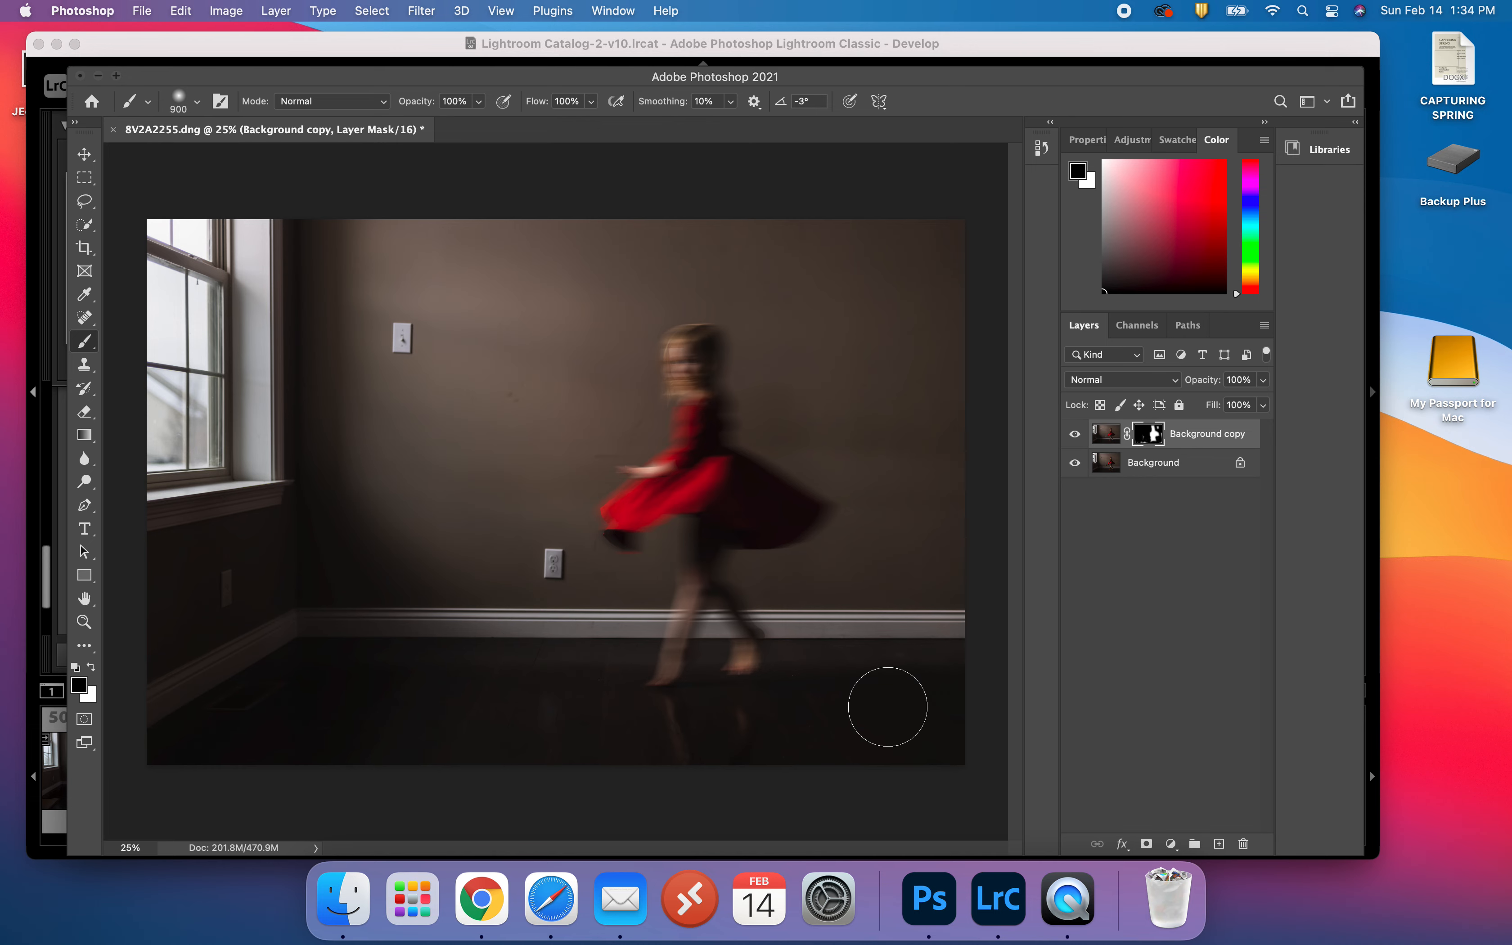
# Paint black on the mask over the girl's head, upper body and legs, and bring her blur back with white
pyautogui.moveTo(687, 330)
pyautogui.mouseDown()
pyautogui.moveTo(672, 354)
pyautogui.moveTo(702, 376)
pyautogui.moveTo(692, 399)
pyautogui.moveTo(639, 434)
pyautogui.moveTo(701, 381)
pyautogui.mouseUp()
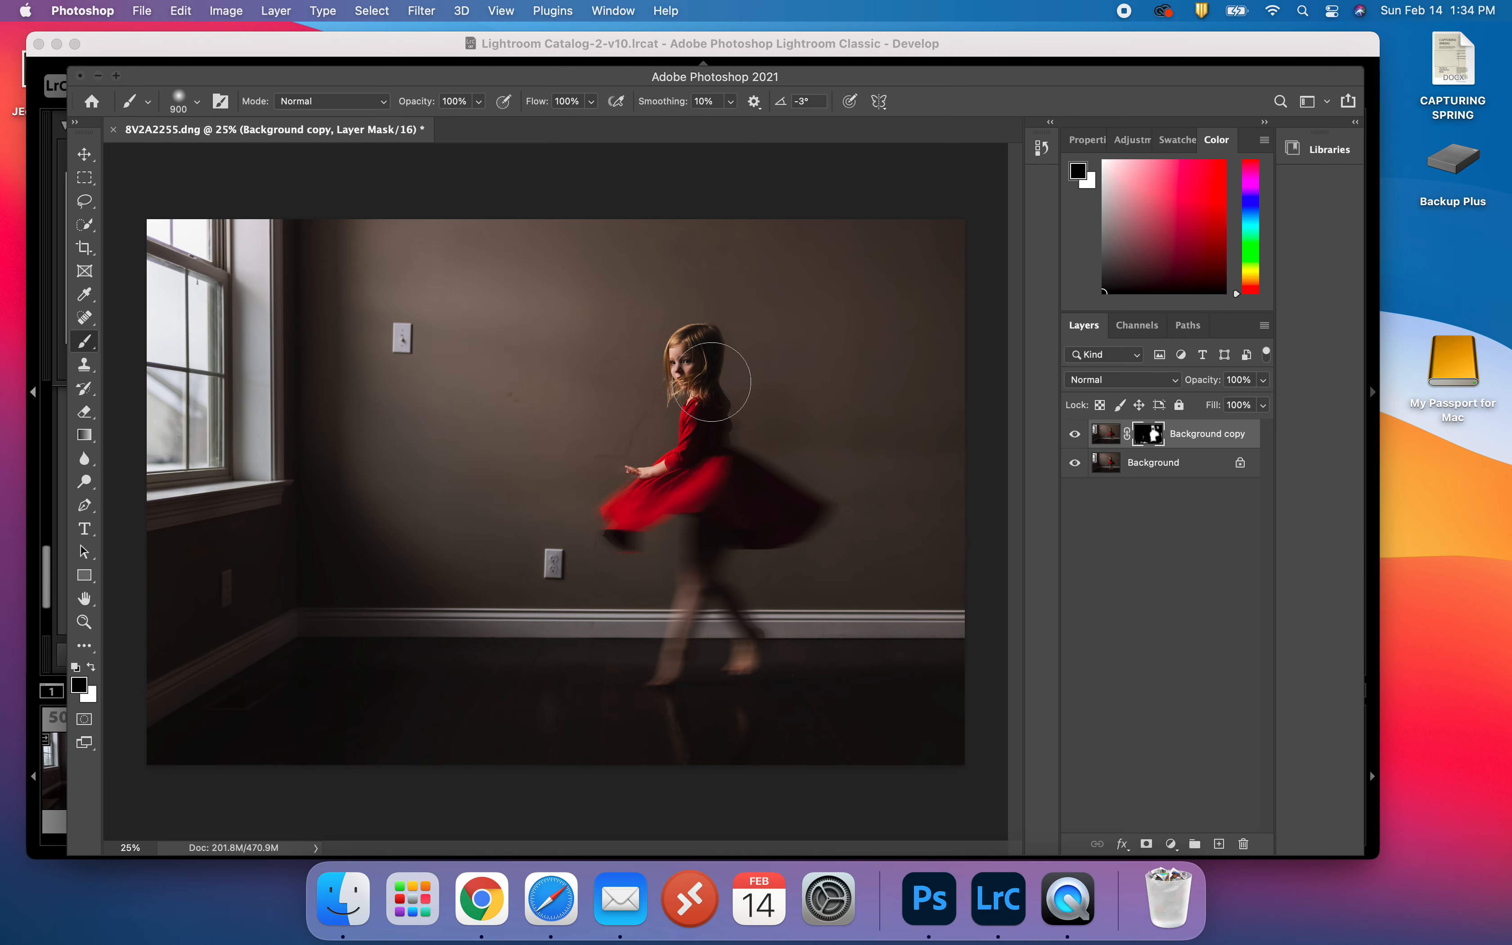
pyautogui.moveTo(703, 647)
pyautogui.mouseDown()
pyautogui.moveTo(676, 619)
pyautogui.moveTo(669, 550)
pyautogui.moveTo(719, 638)
pyautogui.moveTo(661, 689)
pyautogui.moveTo(708, 691)
pyautogui.moveTo(638, 667)
pyautogui.mouseUp()
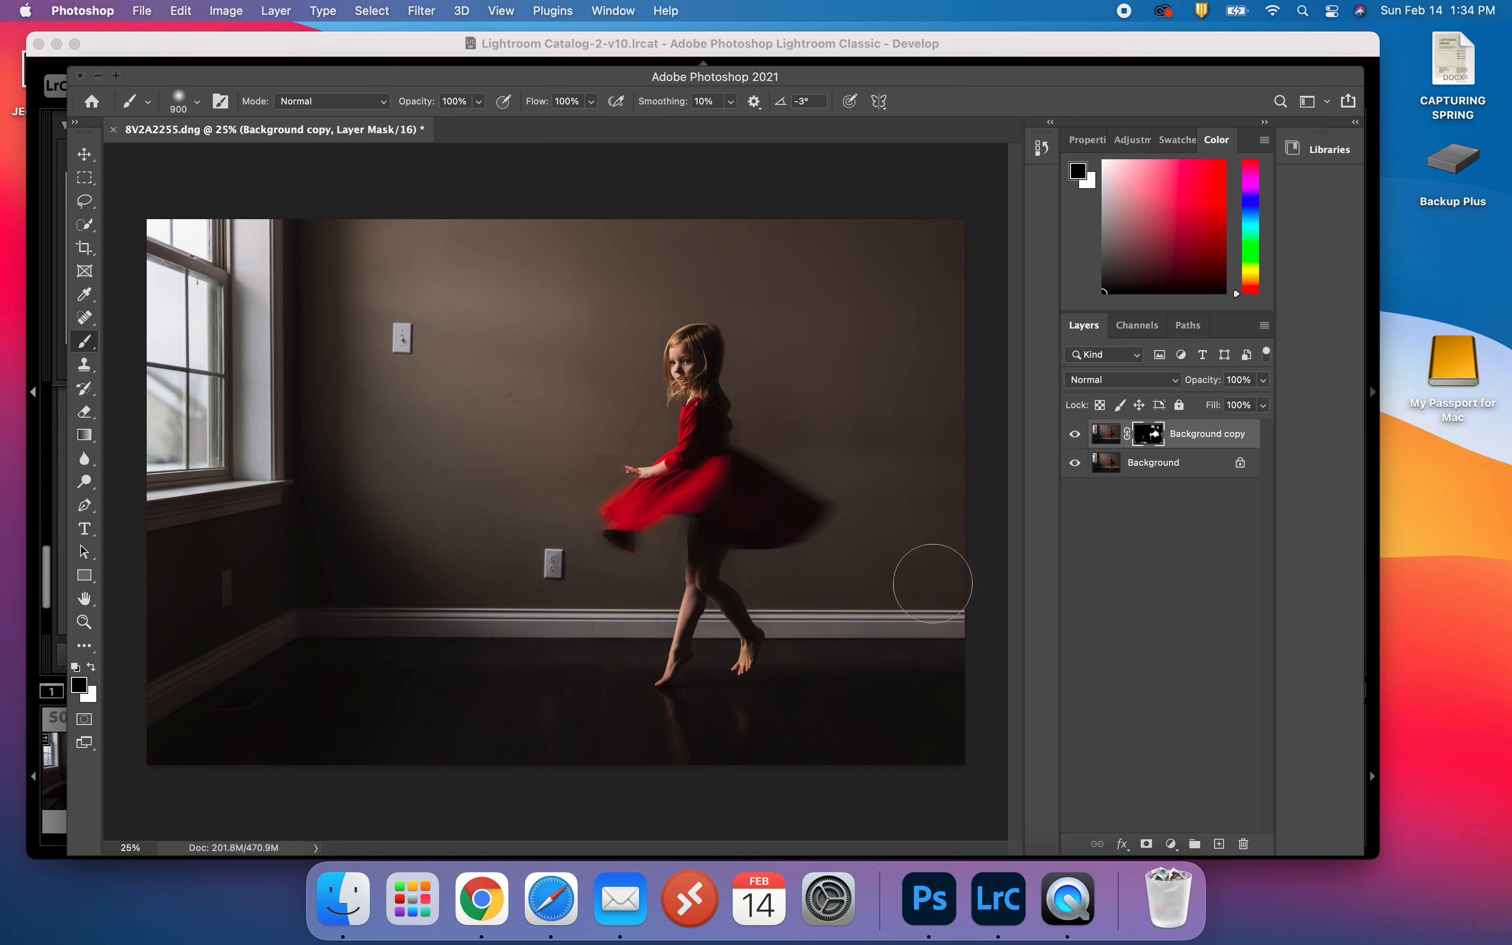
pyautogui.click(92, 666)
pyautogui.moveTo(670, 532)
pyautogui.mouseDown()
pyautogui.moveTo(678, 472)
pyautogui.moveTo(610, 492)
pyautogui.moveTo(688, 456)
pyautogui.moveTo(705, 393)
pyautogui.moveTo(693, 351)
pyautogui.moveTo(711, 353)
pyautogui.moveTo(681, 353)
pyautogui.moveTo(748, 471)
pyautogui.moveTo(799, 528)
pyautogui.moveTo(722, 535)
pyautogui.moveTo(672, 671)
pyautogui.moveTo(726, 592)
pyautogui.moveTo(747, 633)
pyautogui.moveTo(738, 660)
pyautogui.moveTo(729, 625)
pyautogui.moveTo(693, 635)
pyautogui.moveTo(671, 678)
pyautogui.moveTo(820, 506)
pyautogui.mouseUp()
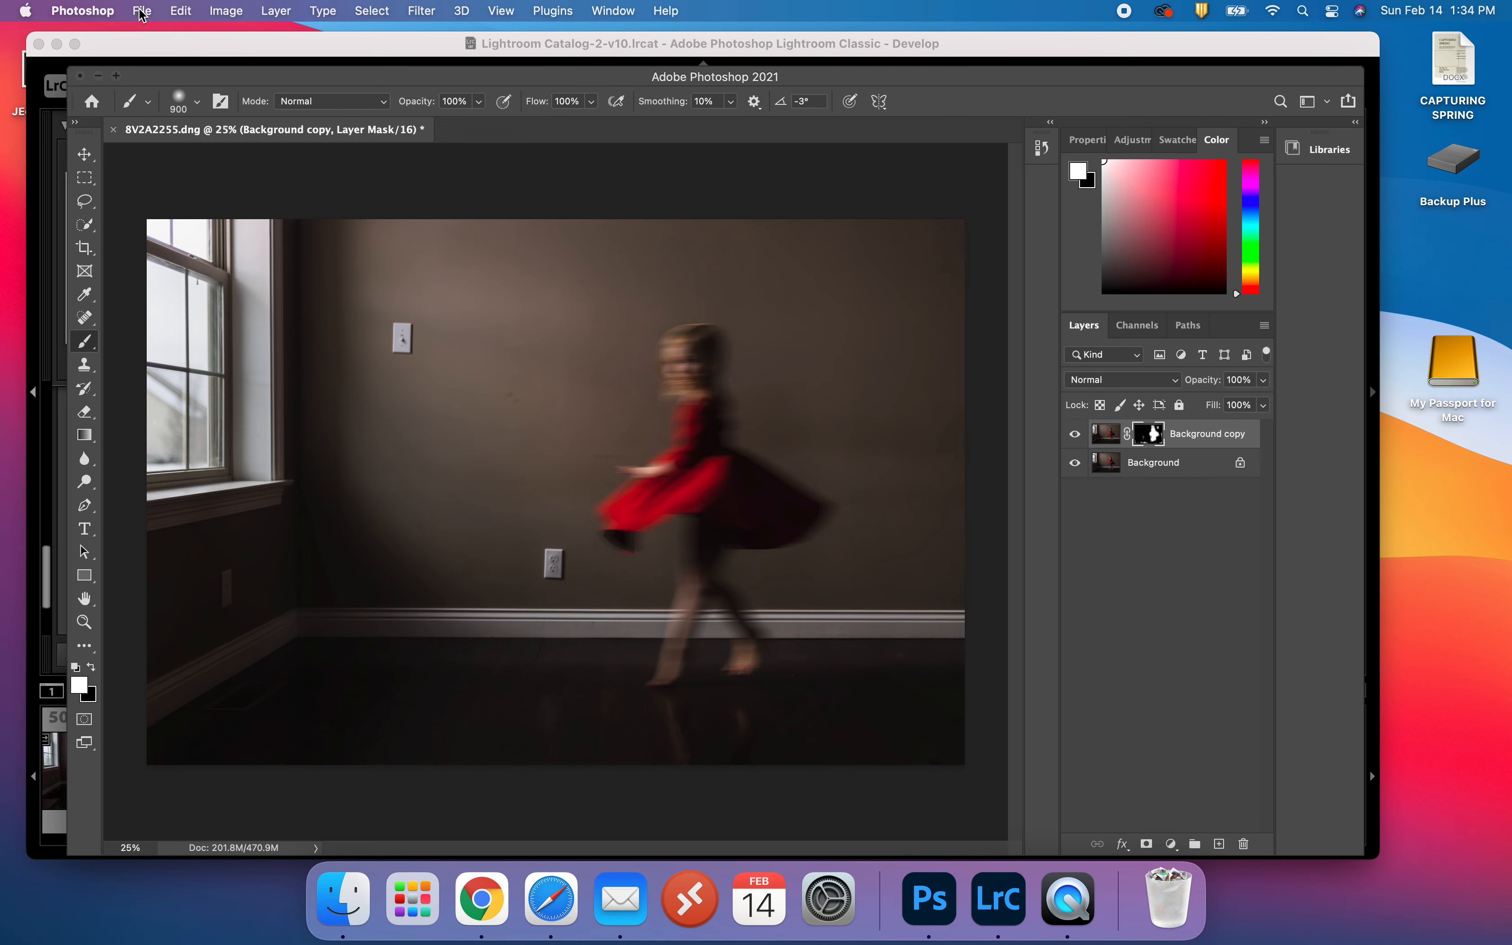
# Flatten the image into a single layer and save the edited photo
pyautogui.click(246, 18)
pyautogui.moveTo(283, 15)
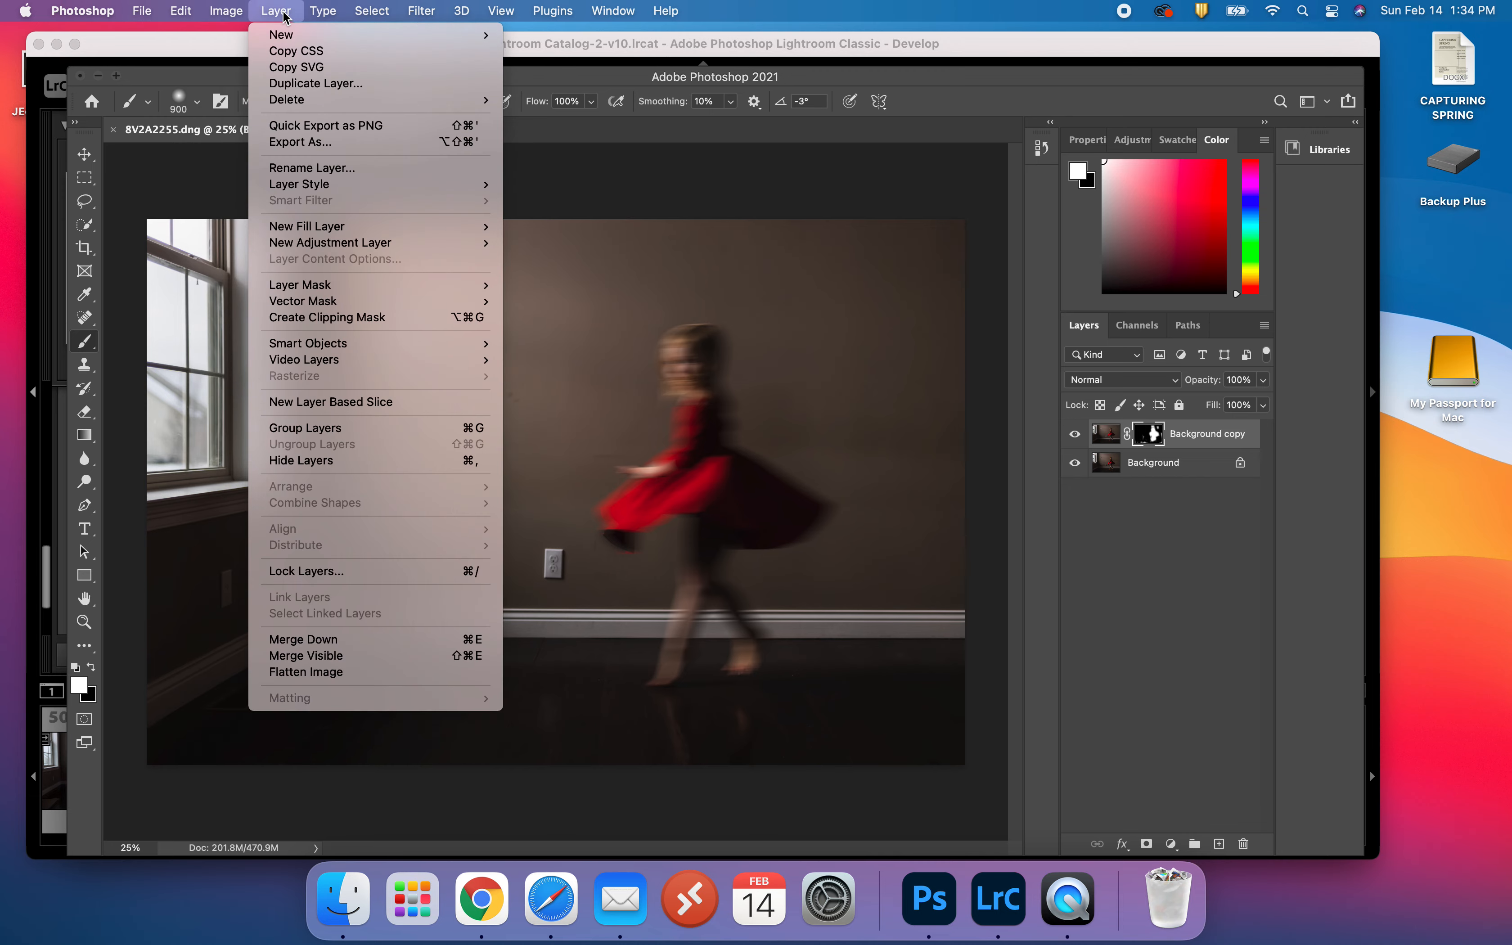
pyautogui.click(315, 672)
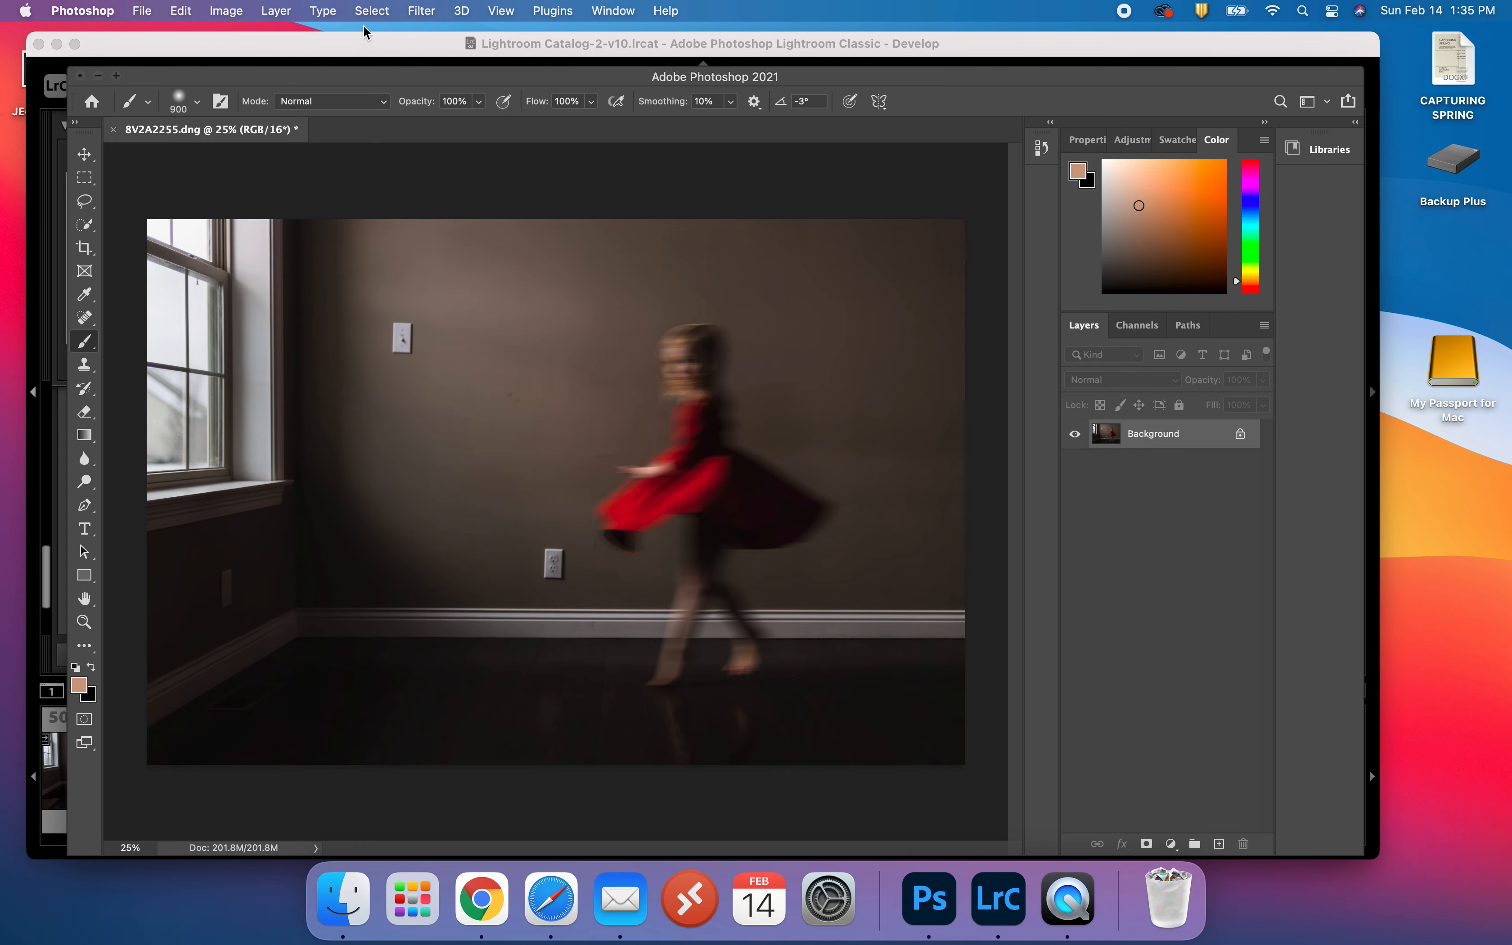
pyautogui.click(143, 11)
pyautogui.click(165, 191)
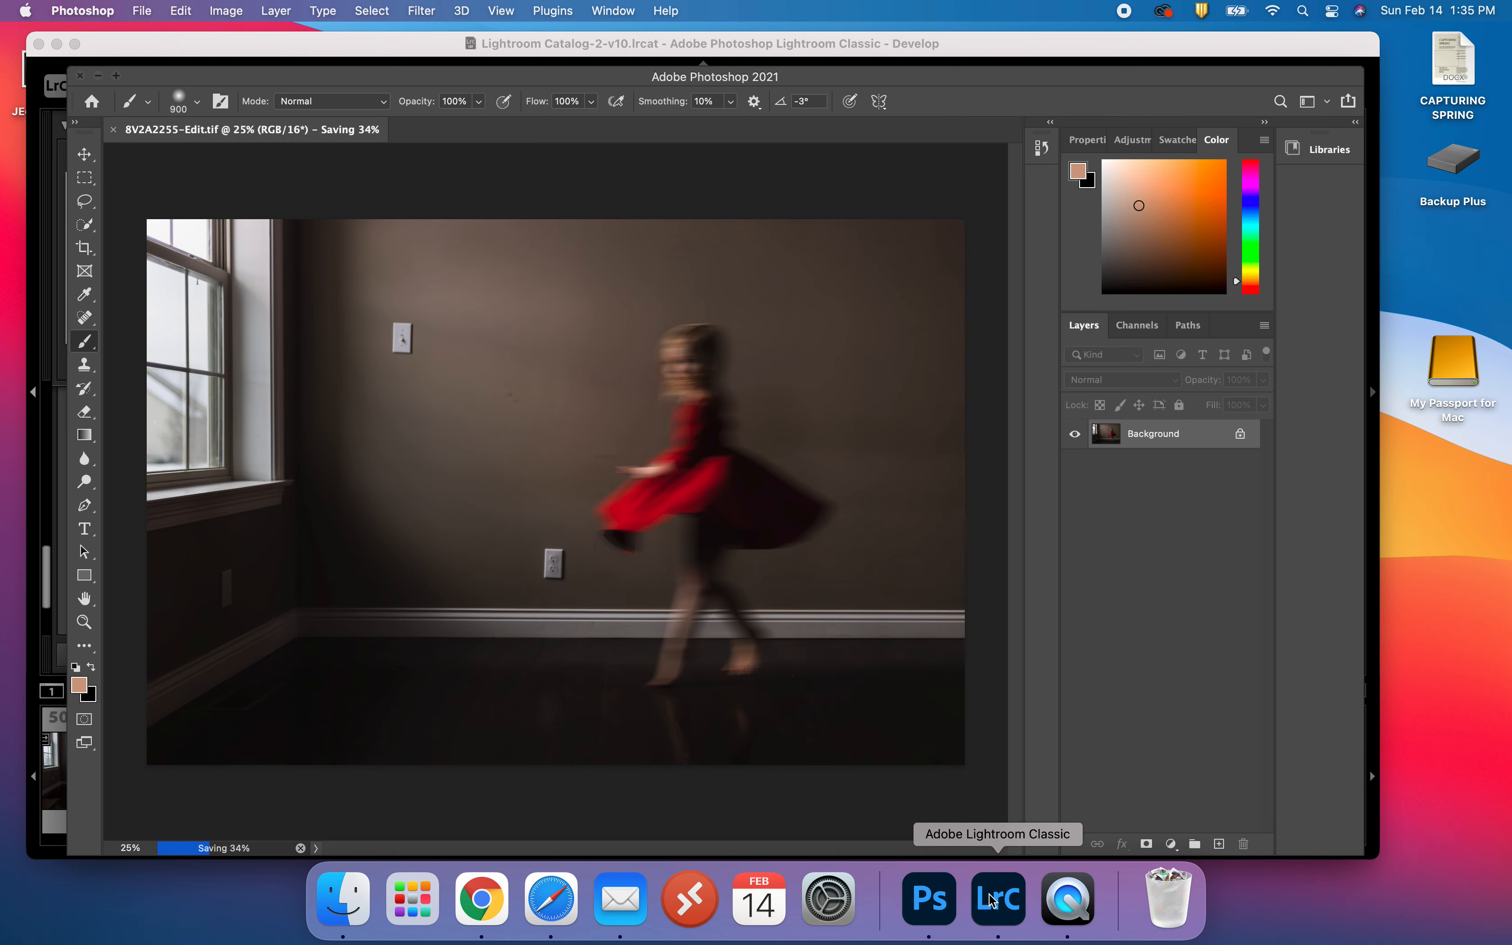
# Switch to Lightroom Classic and compare the blurred edit as the reference photo with the original 8V2A2255.dng as the active photo
pyautogui.click(1010, 916)
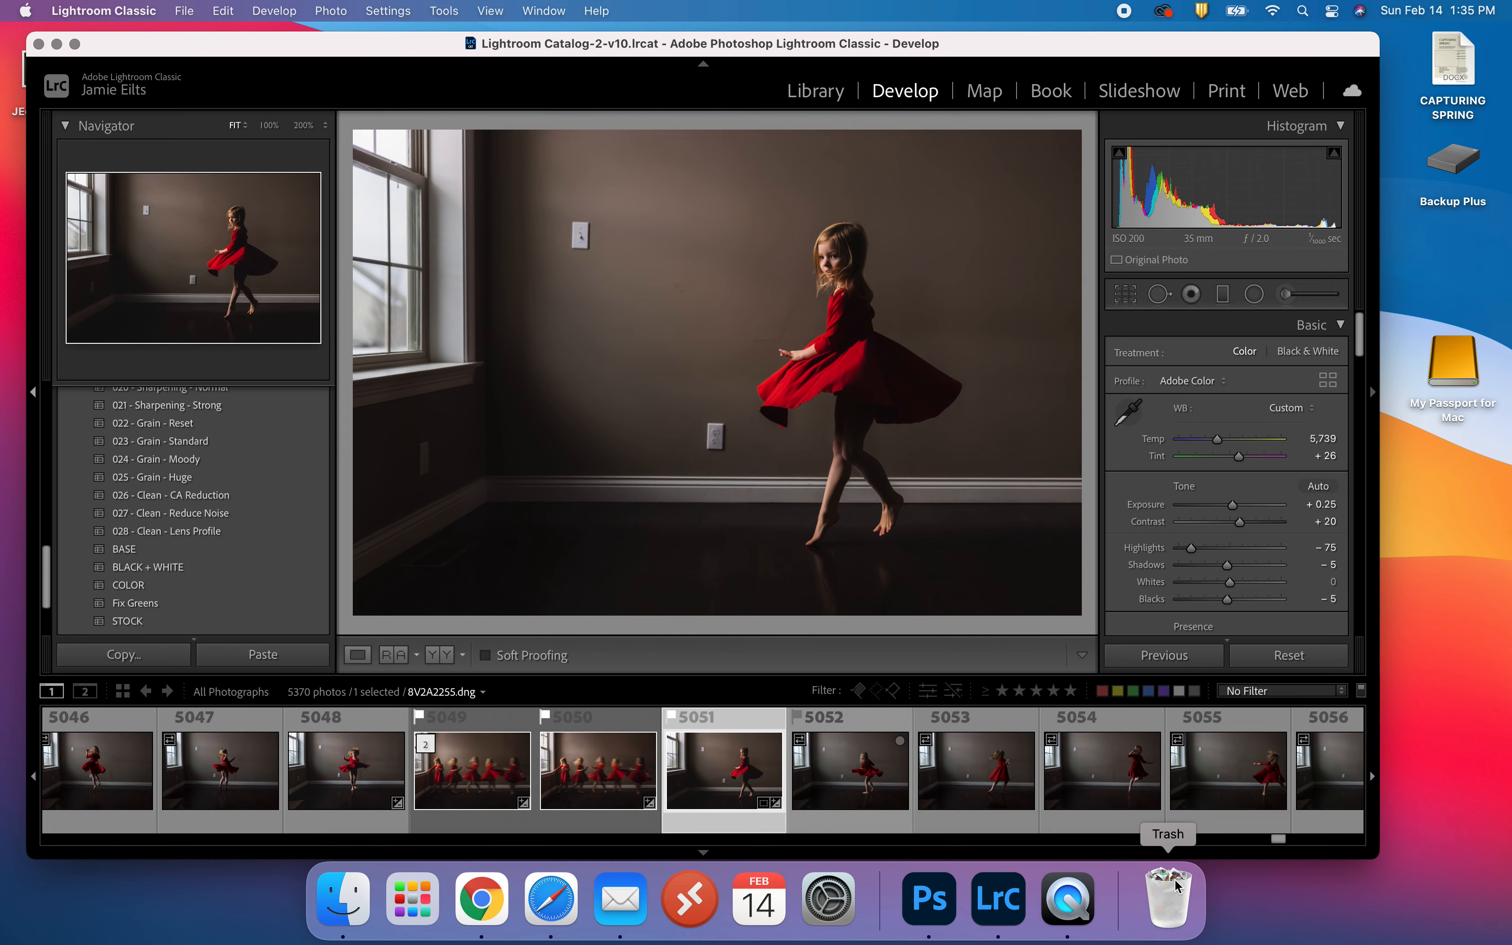
pyautogui.click(800, 819)
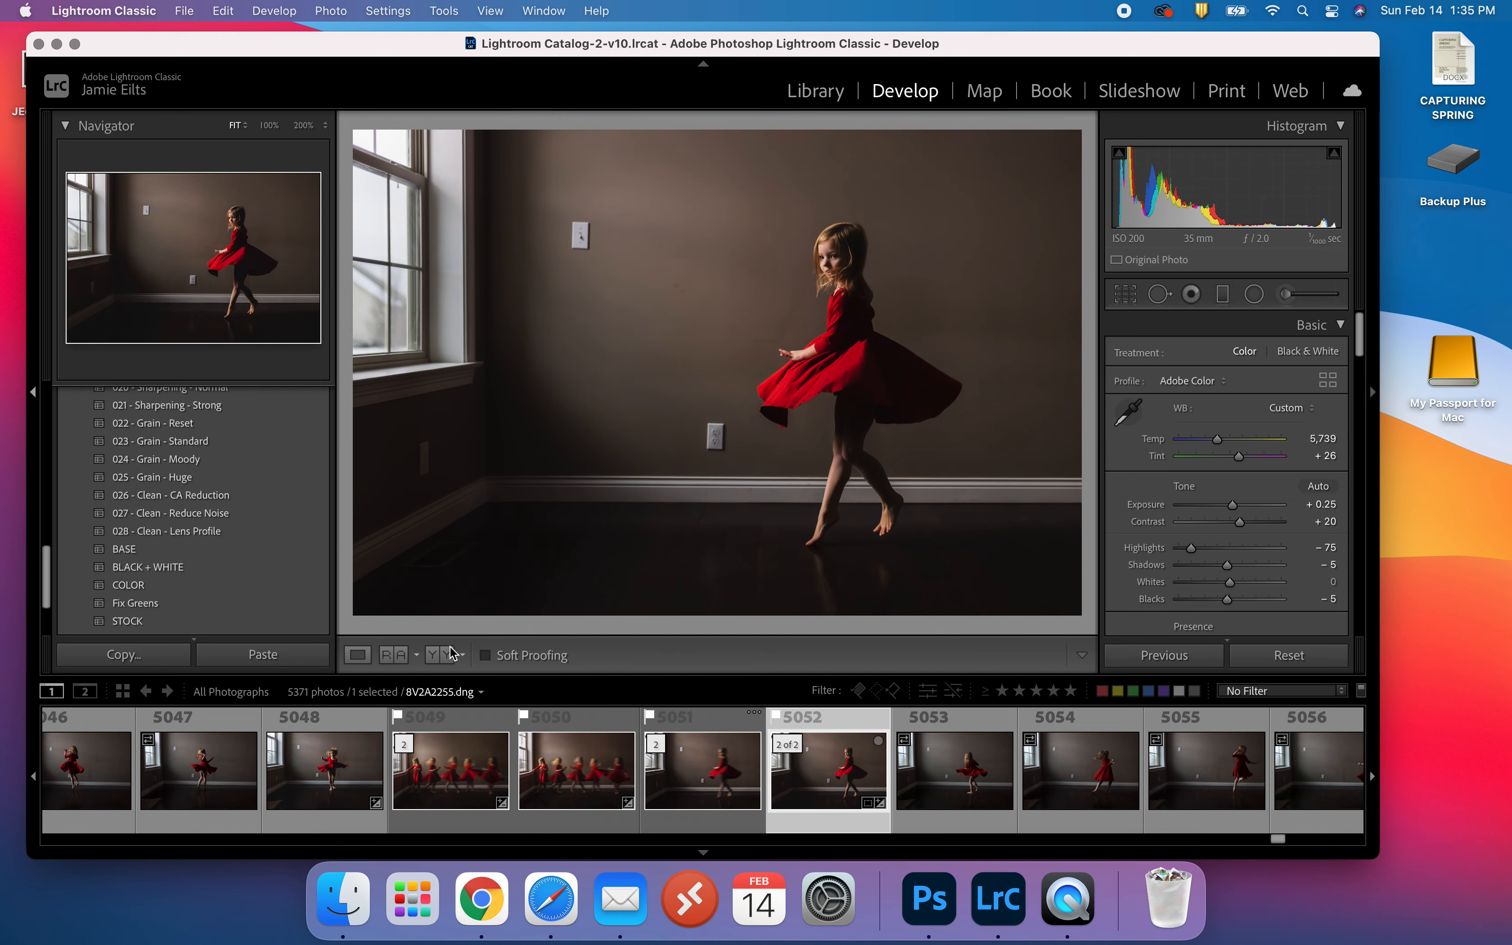
pyautogui.click(393, 654)
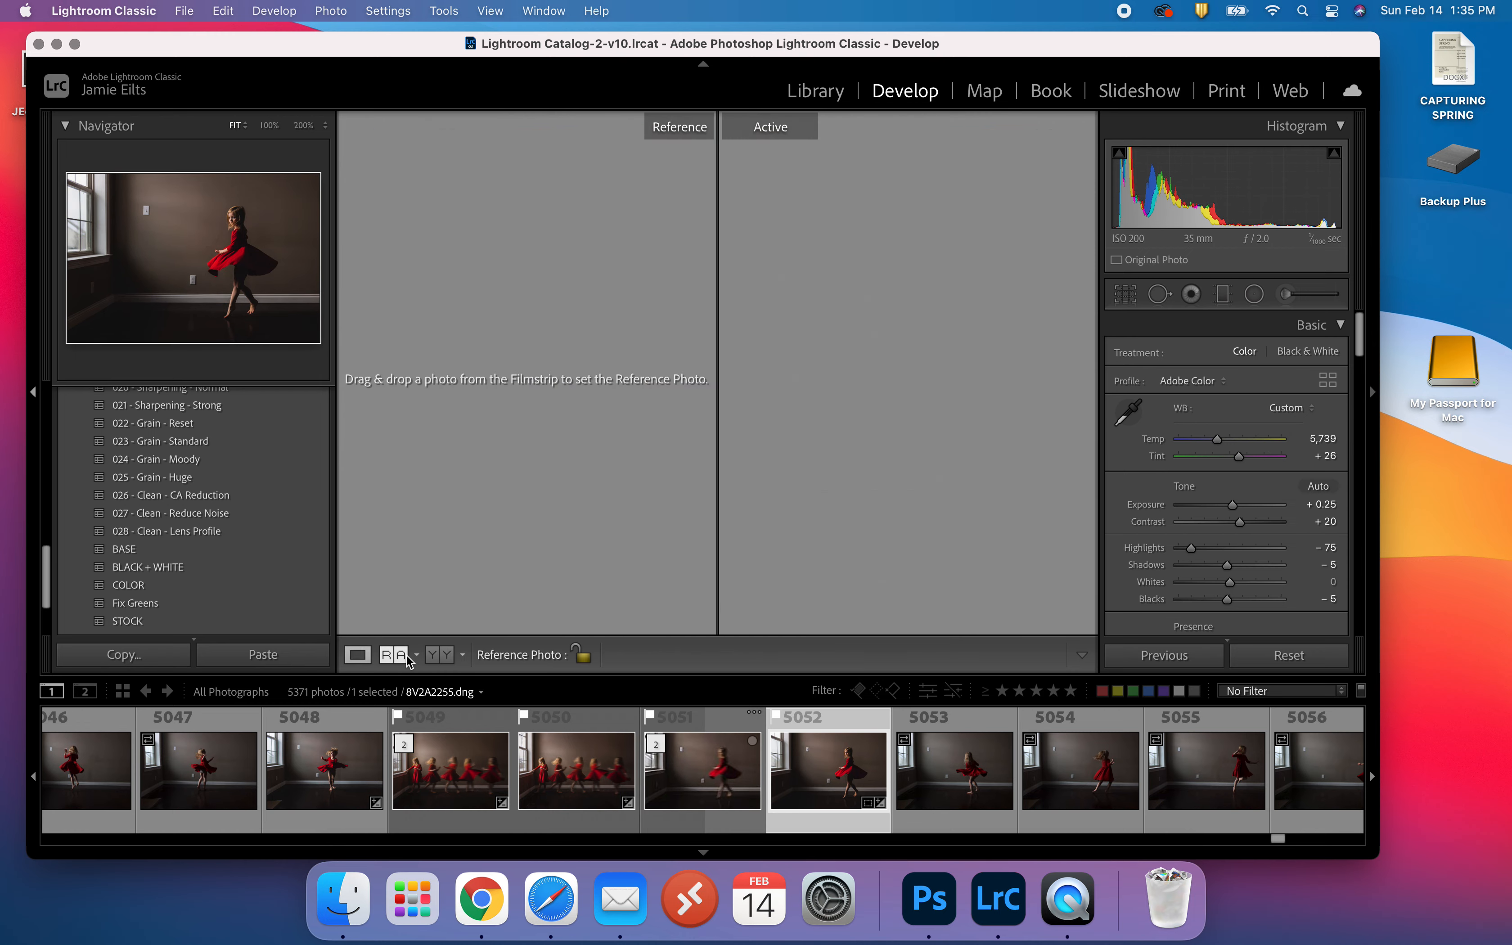
pyautogui.moveTo(754, 796); pyautogui.dragTo(588, 387)
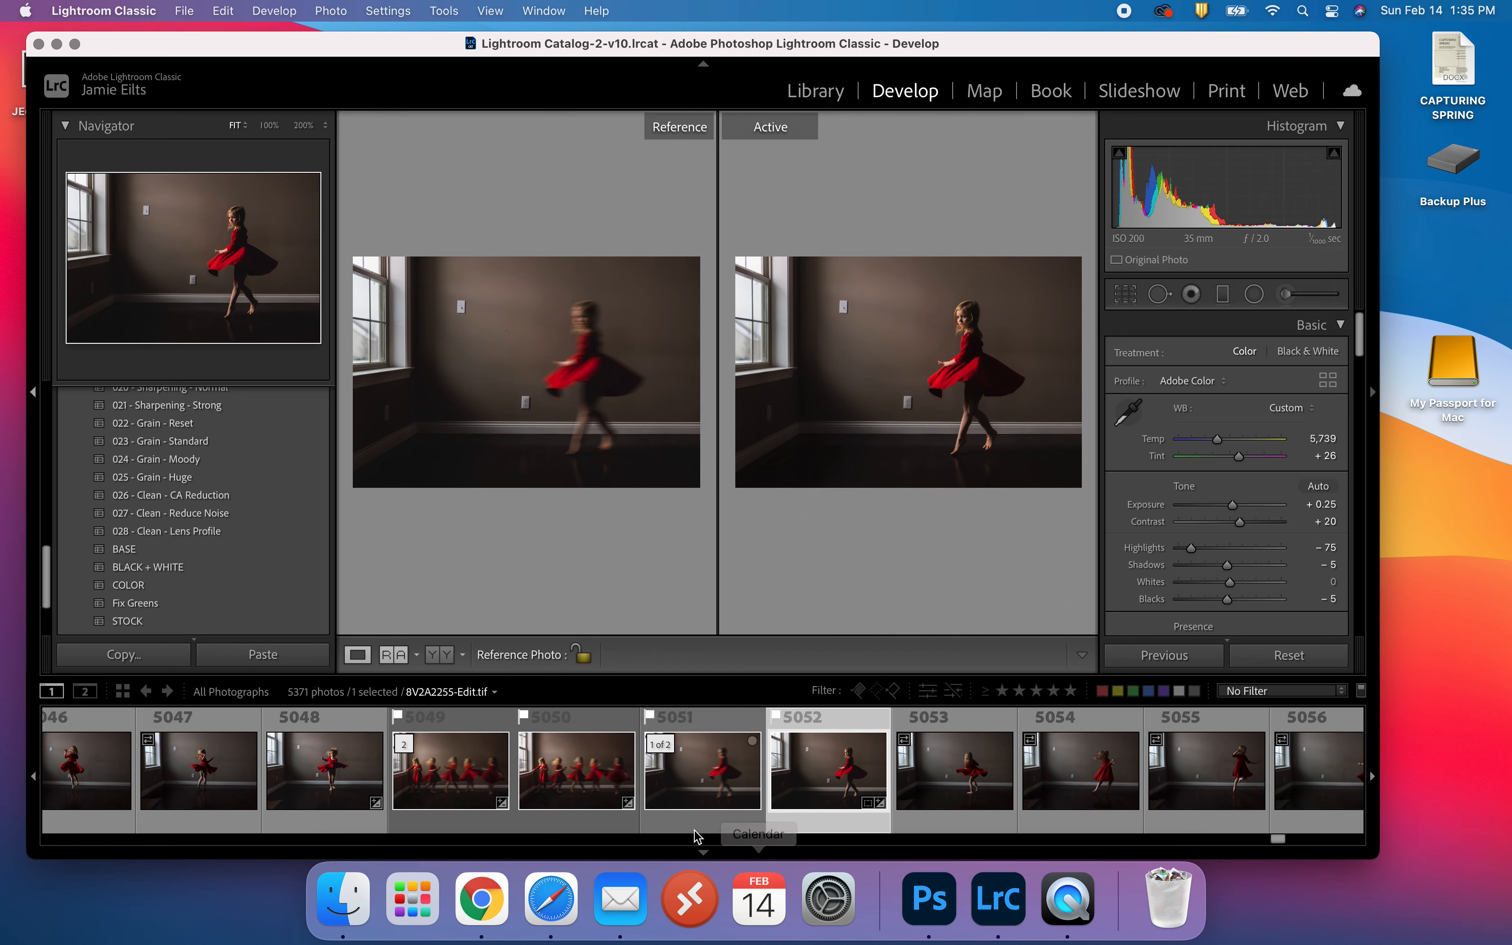
# Select the five-figure composite 8V2A2225-Edit-Edit.tif and view it alone in Loupe view
pyautogui.click(455, 831)
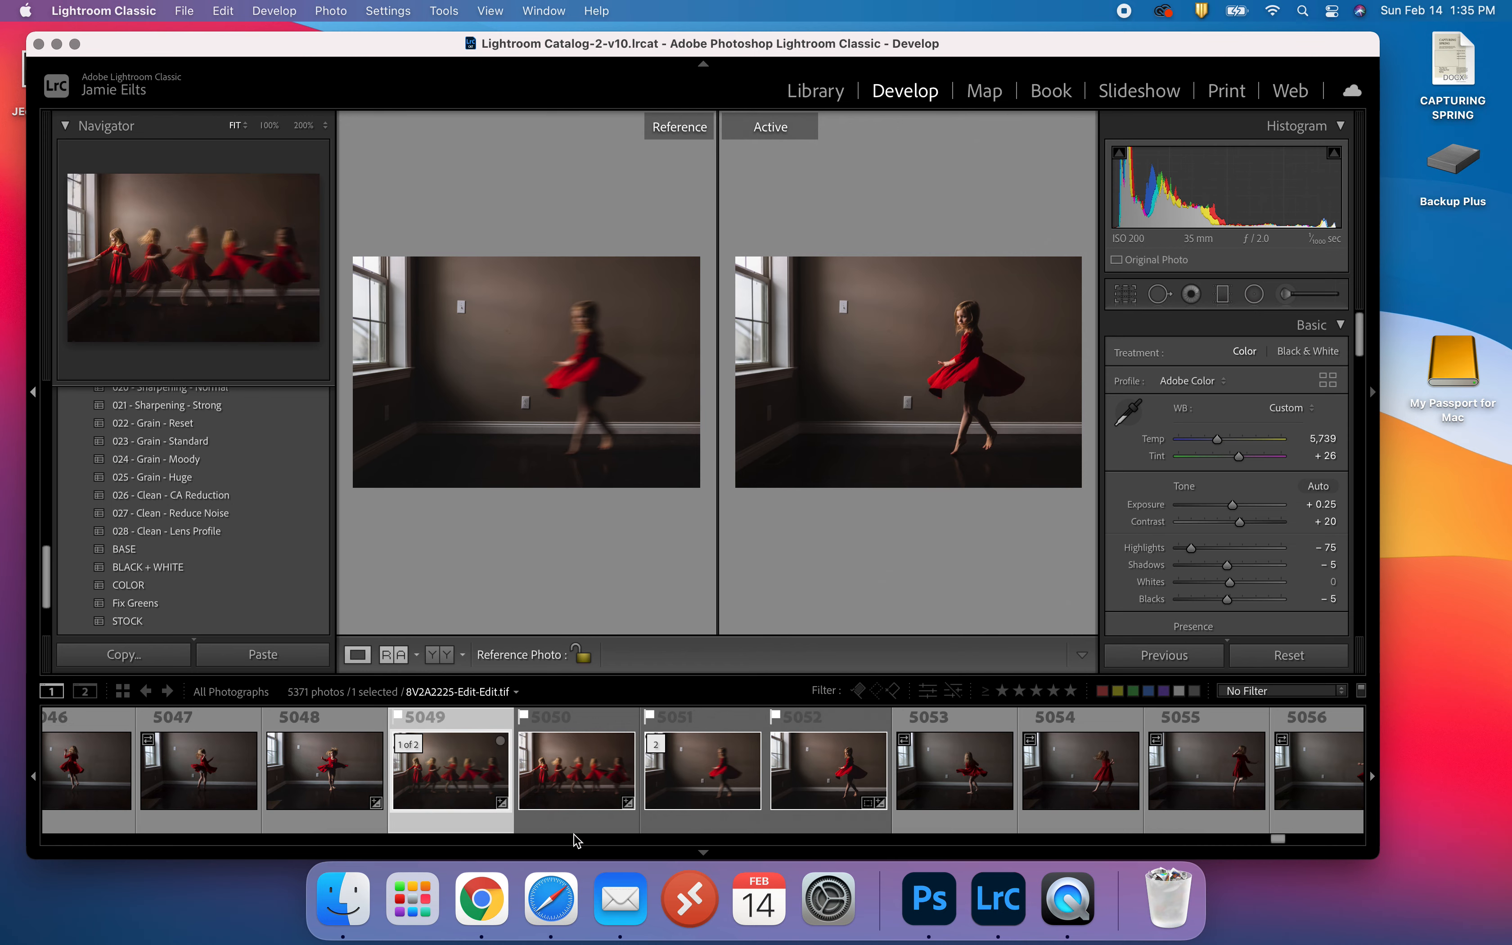
pyautogui.click(358, 655)
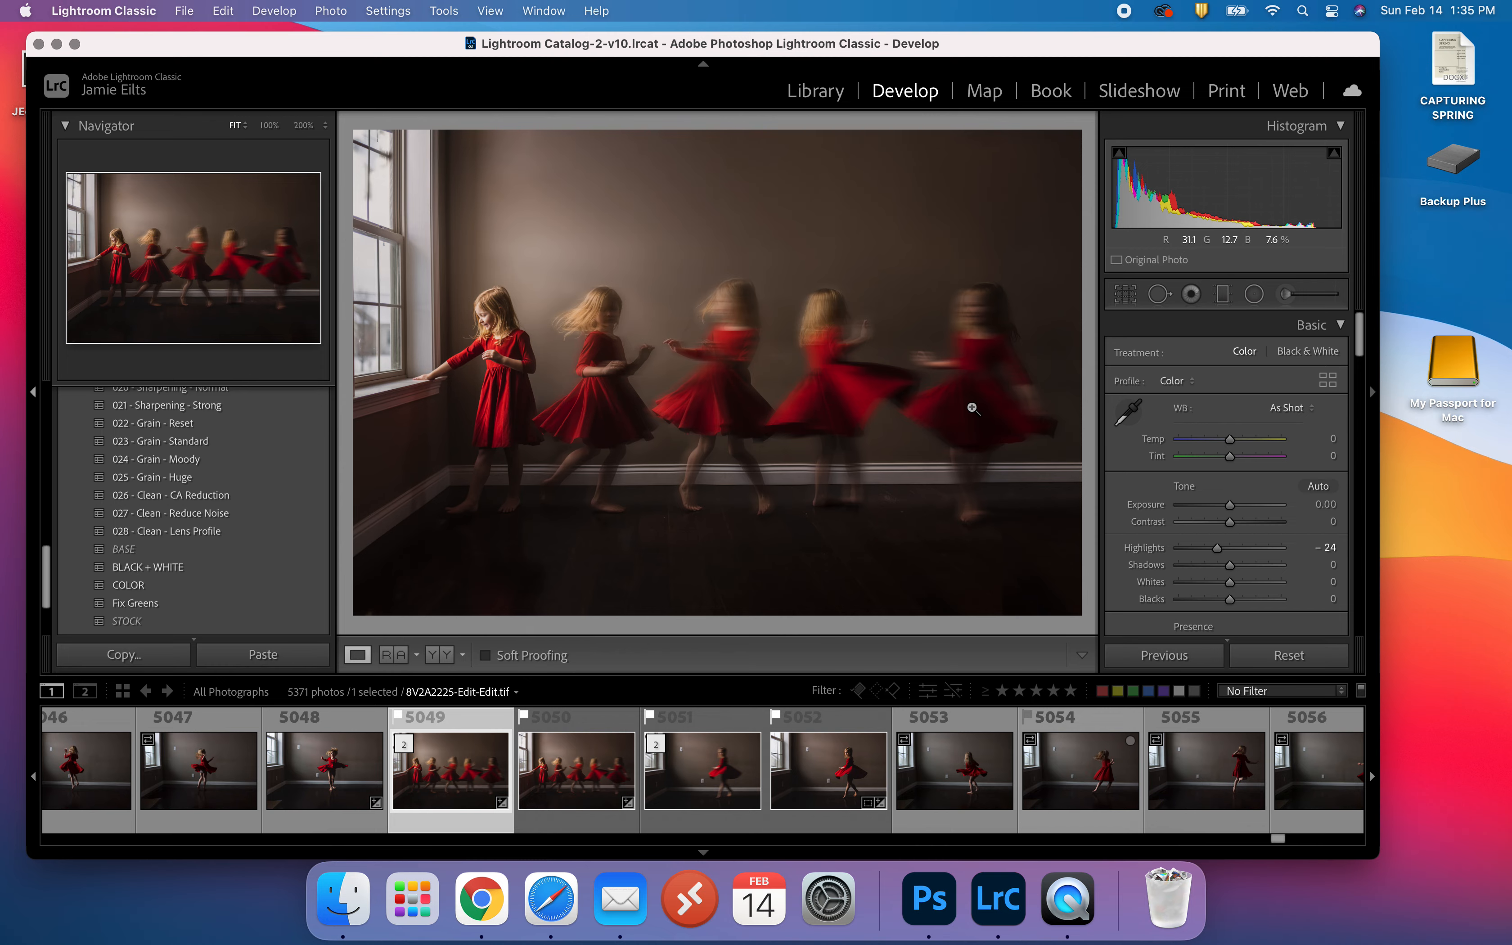
# Add a layer mask to the blurred 8V2A2255-Edit.tif in Photoshop and return to the composite in Lightroom Classic
pyautogui.click(929, 898)
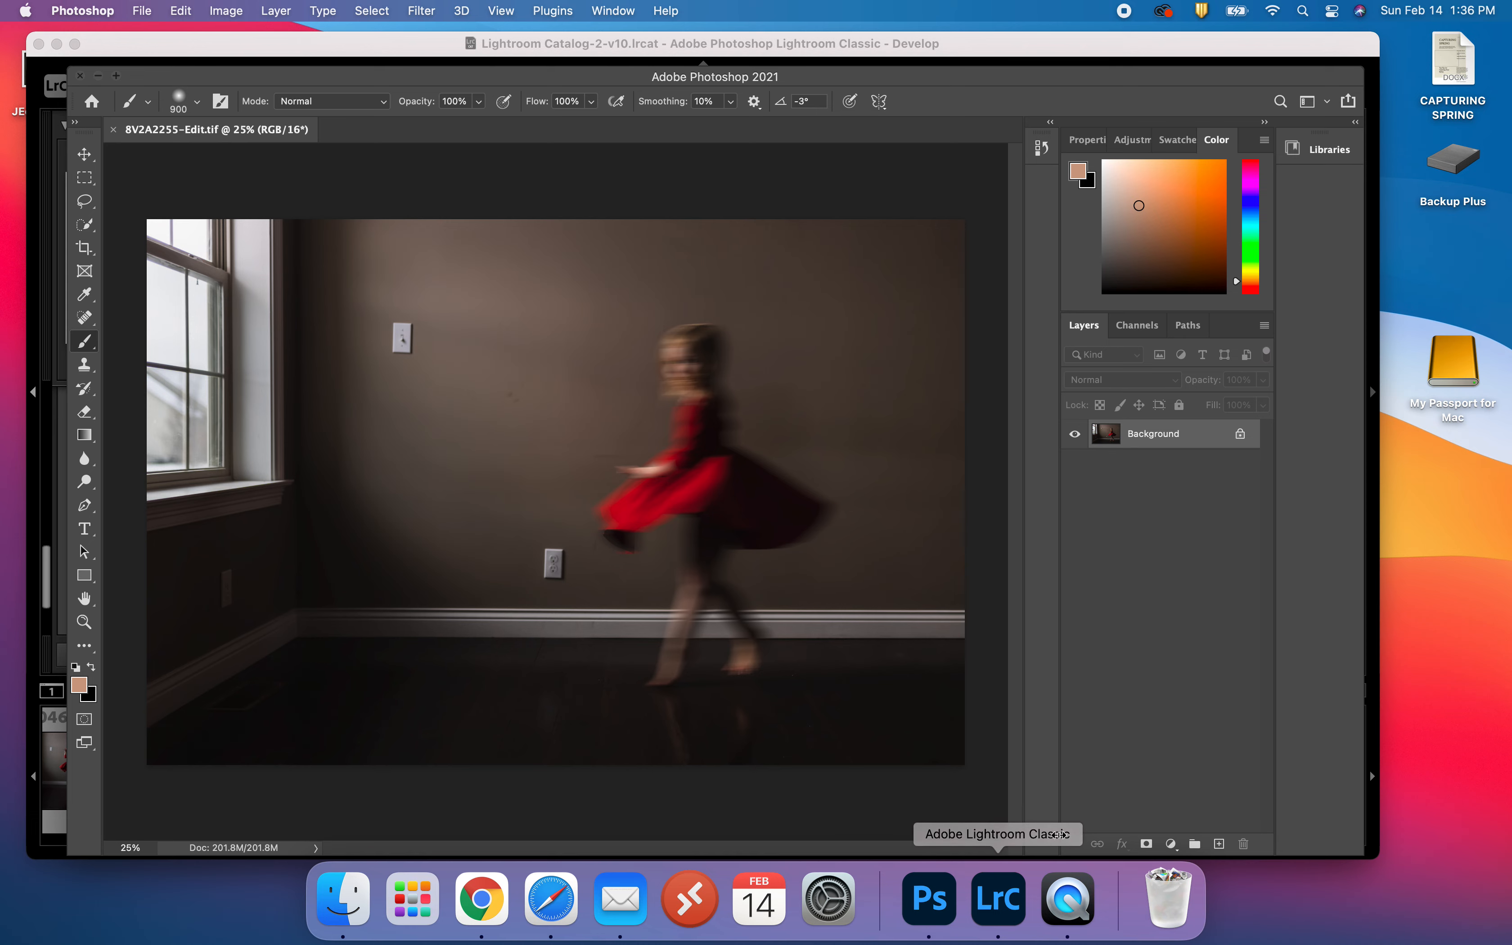
pyautogui.click(1147, 845)
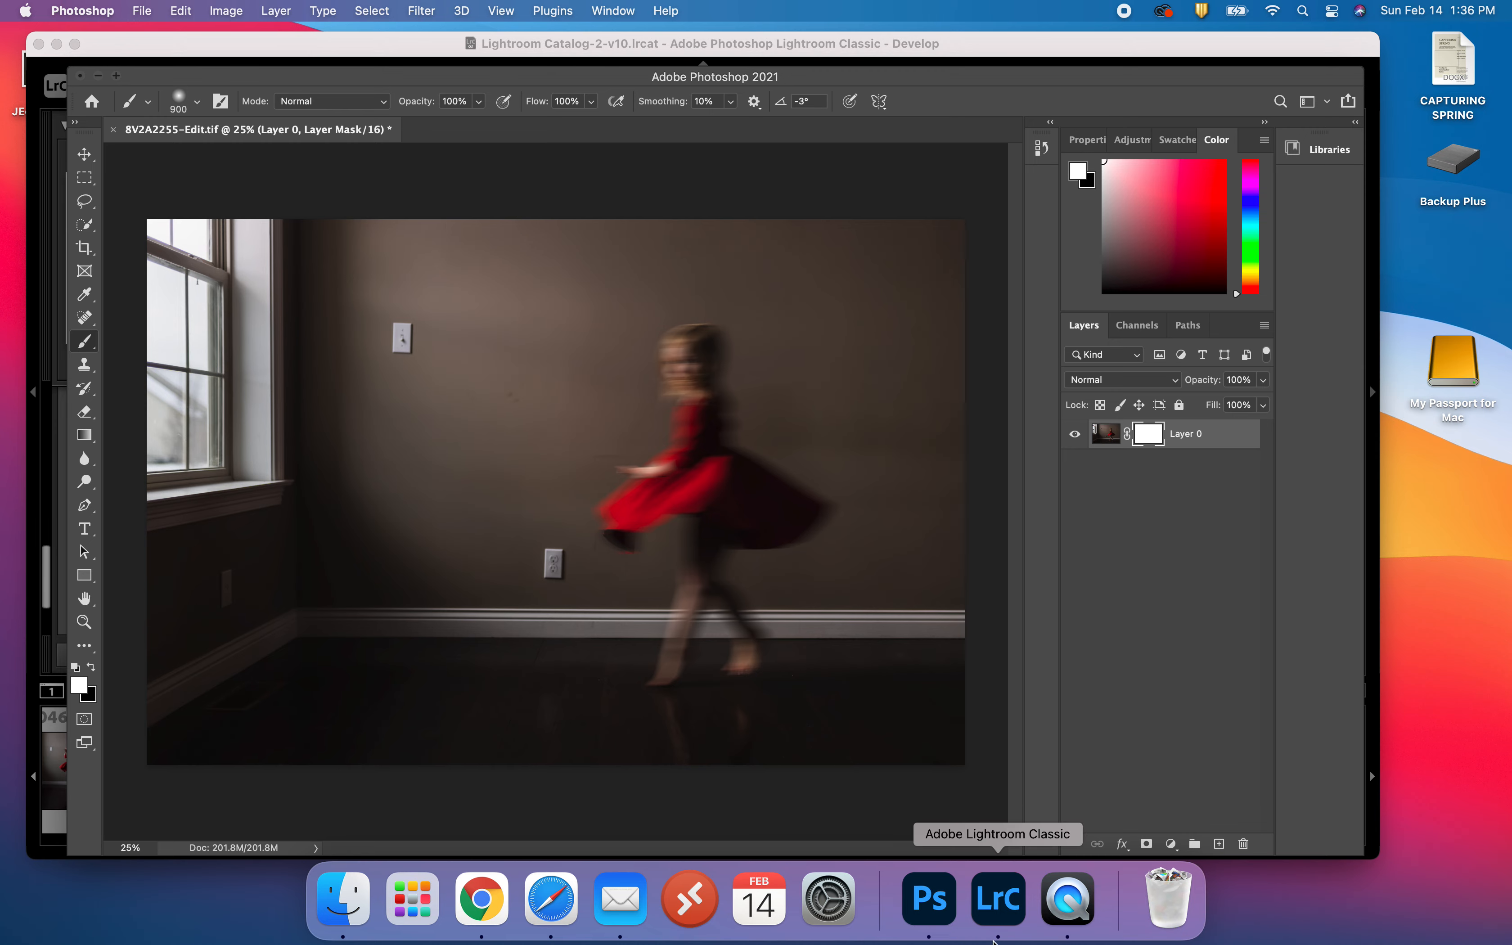
pyautogui.click(998, 900)
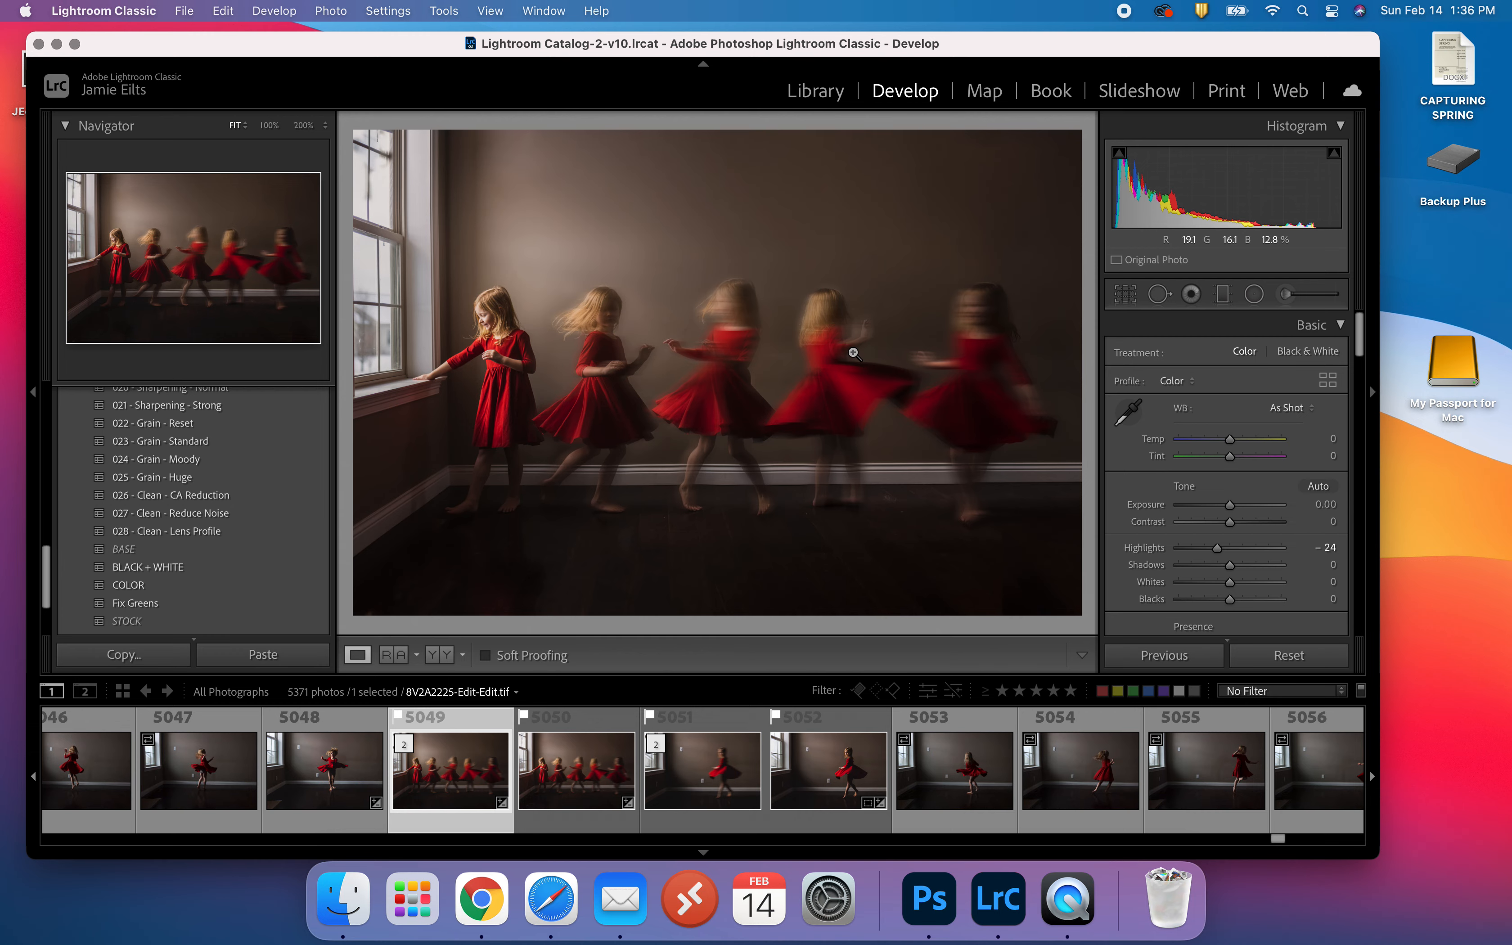
pyautogui.moveTo(723, 325); pyautogui.dragTo(849, 436)
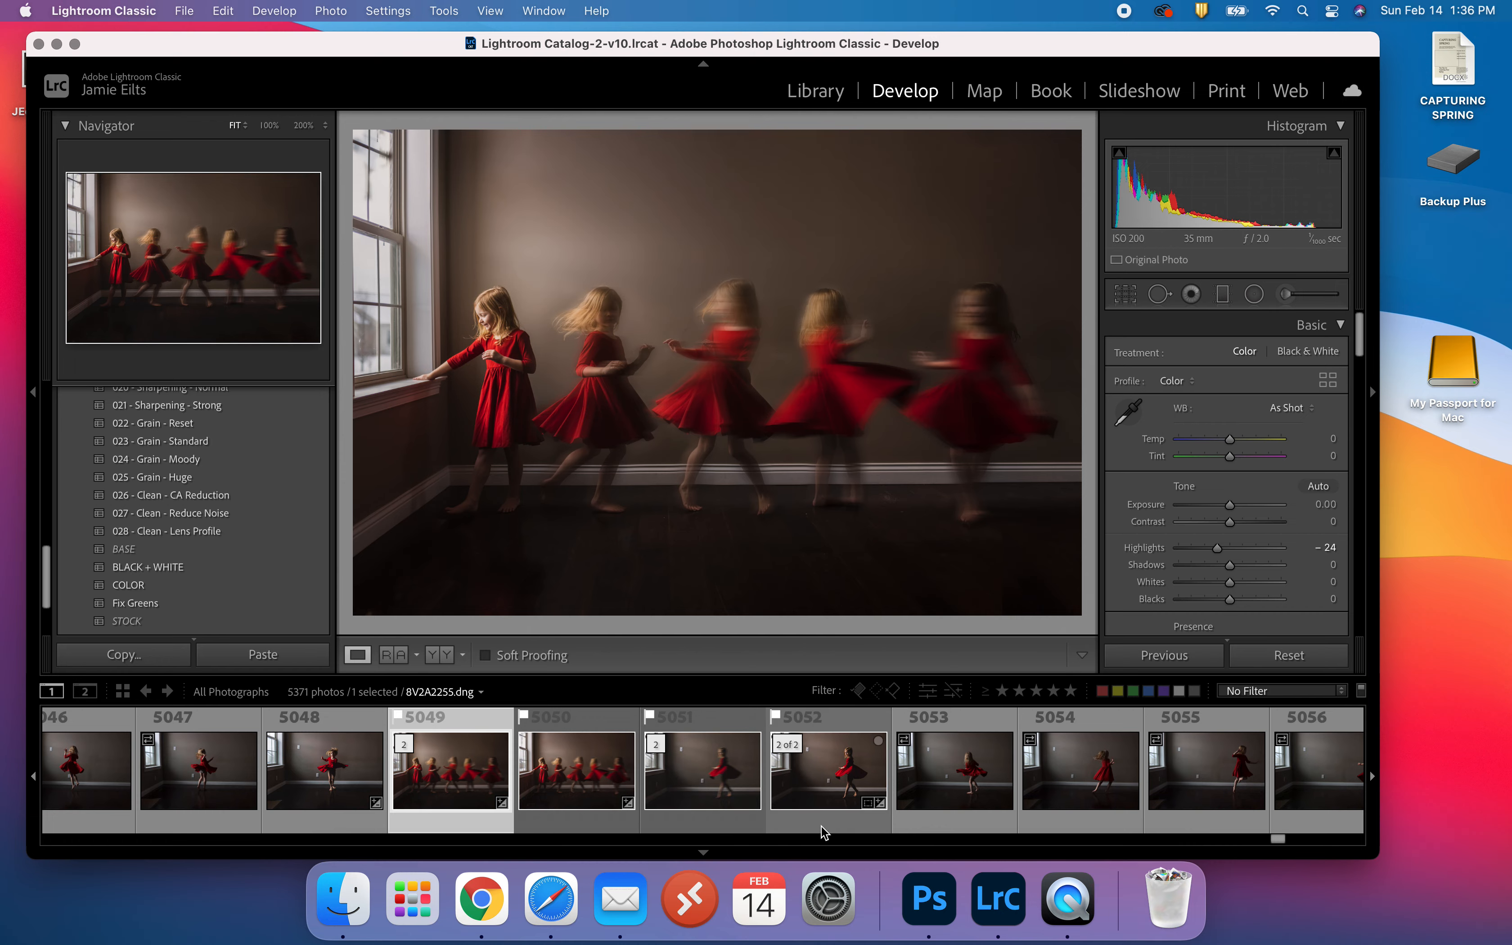
# Alternate between the original 8V2A2255.dng and the blurred 8V2A2255-Edit.tif to compare them at full view
pyautogui.click(776, 823)
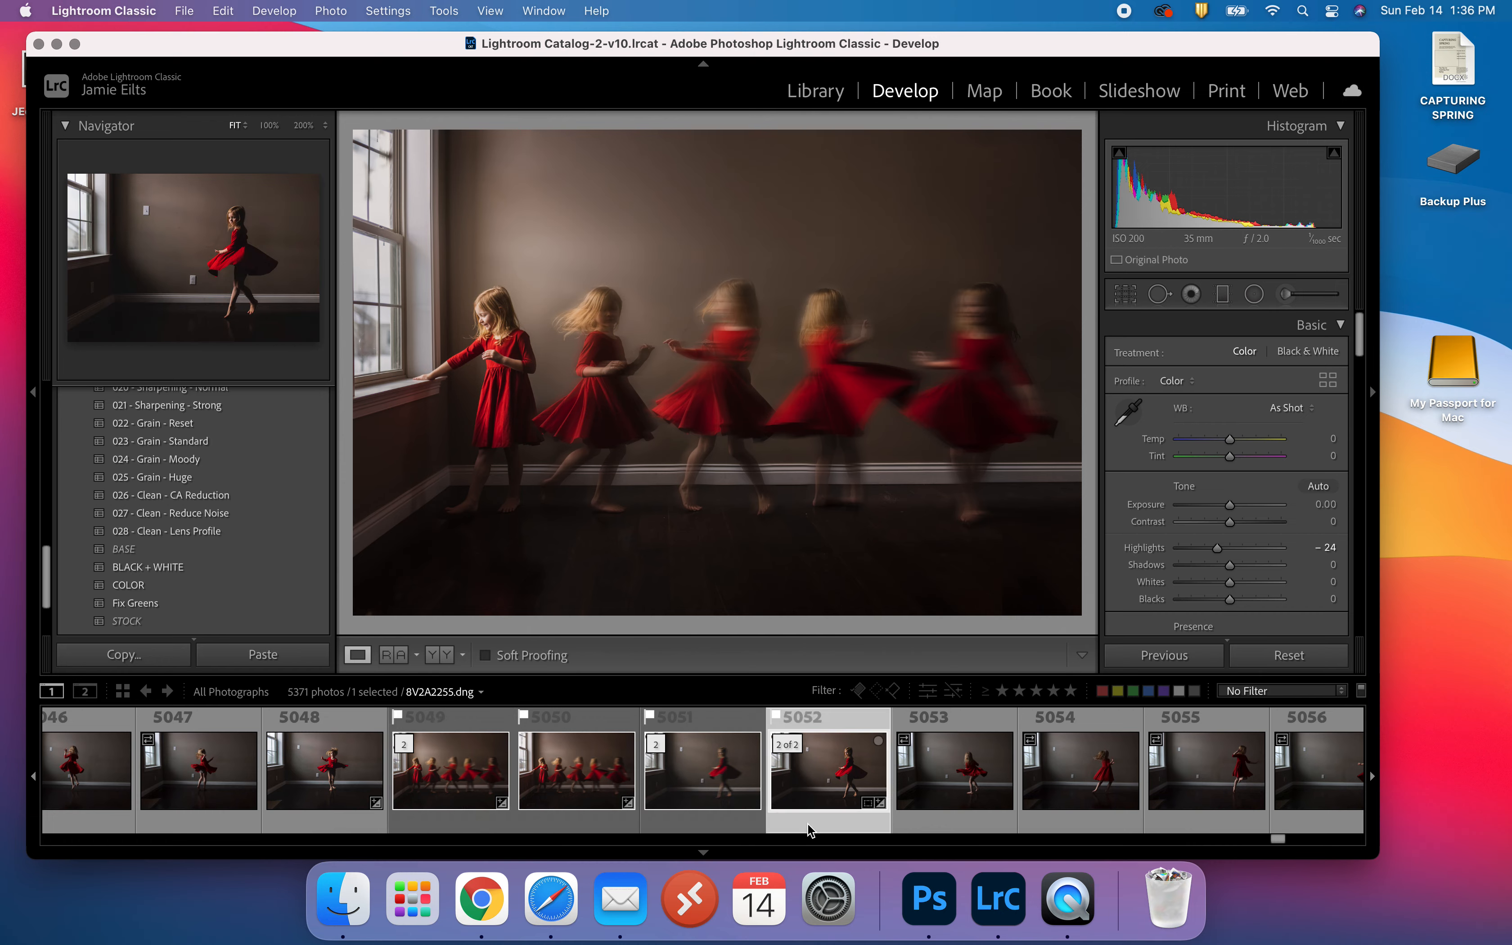
pyautogui.click(710, 827)
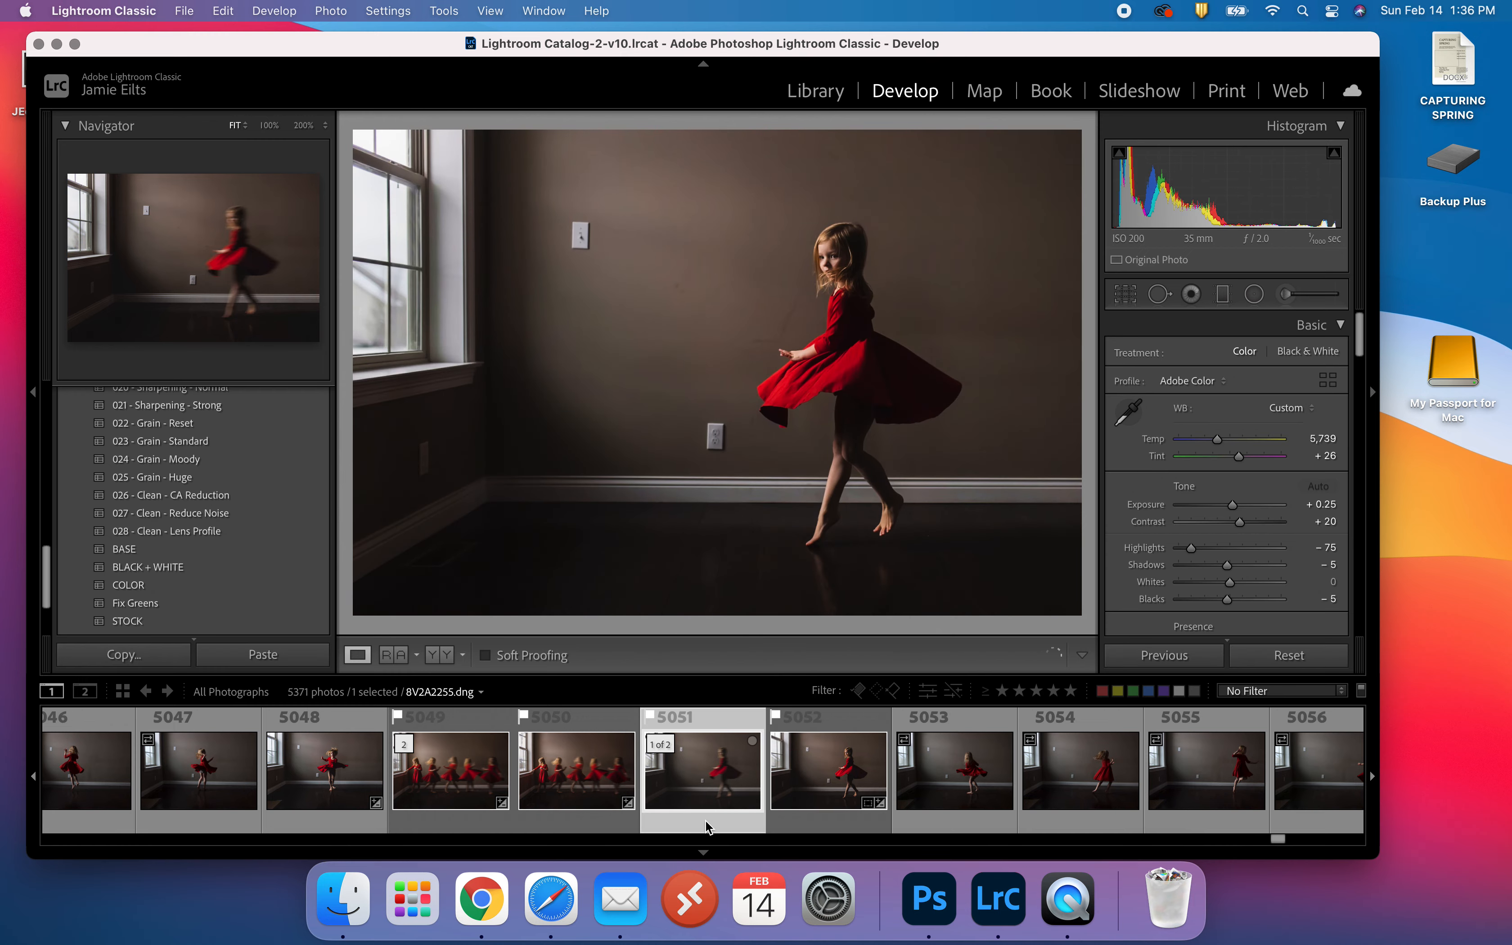
pyautogui.click(816, 819)
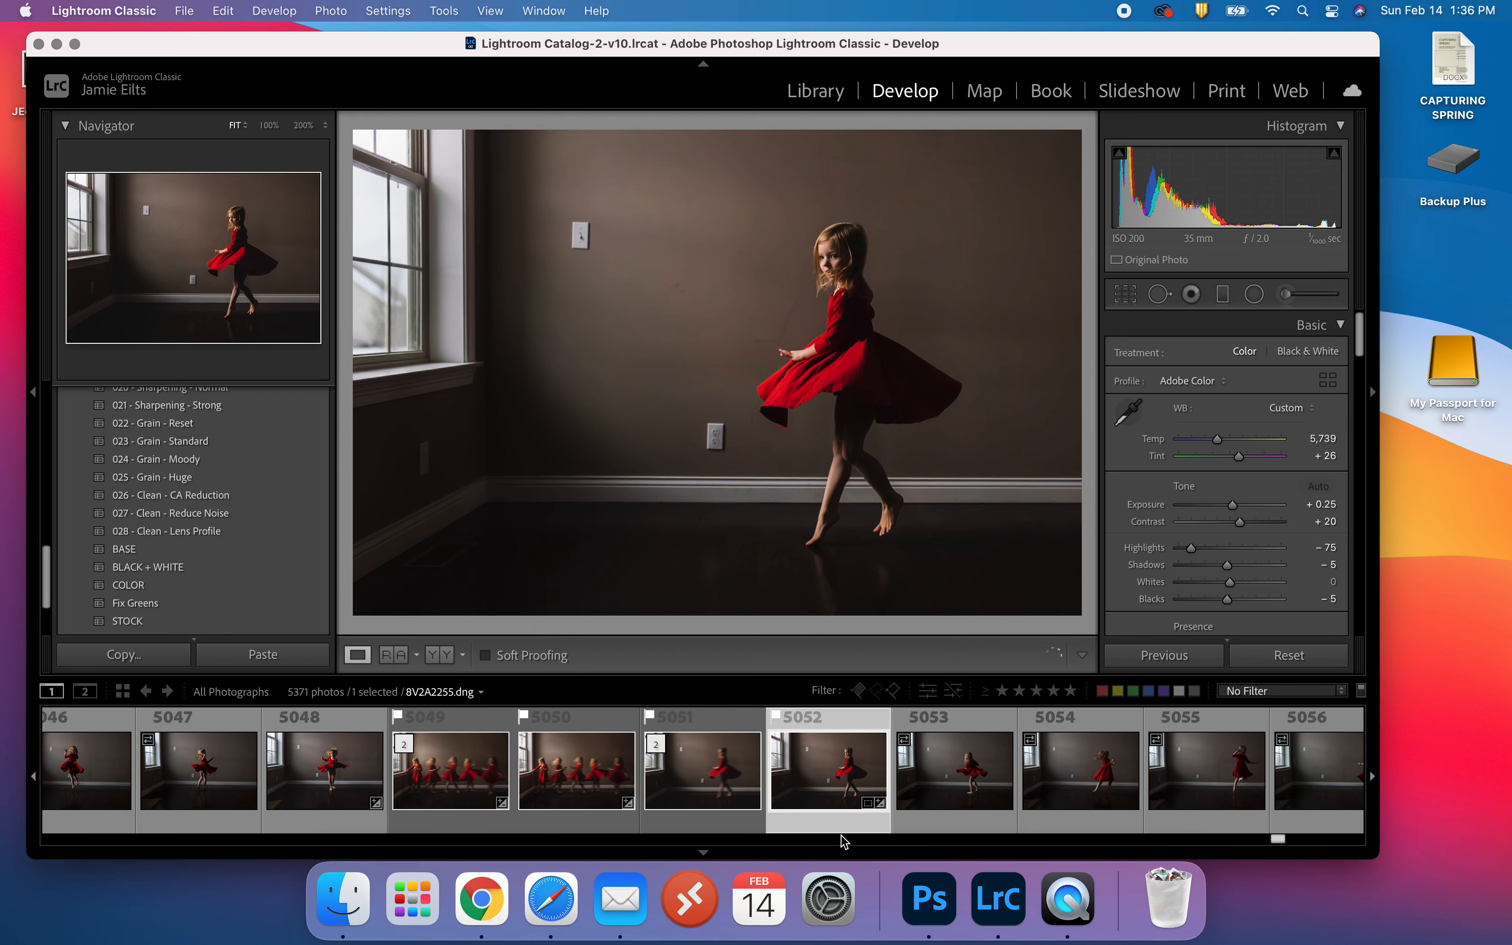
pyautogui.click(722, 828)
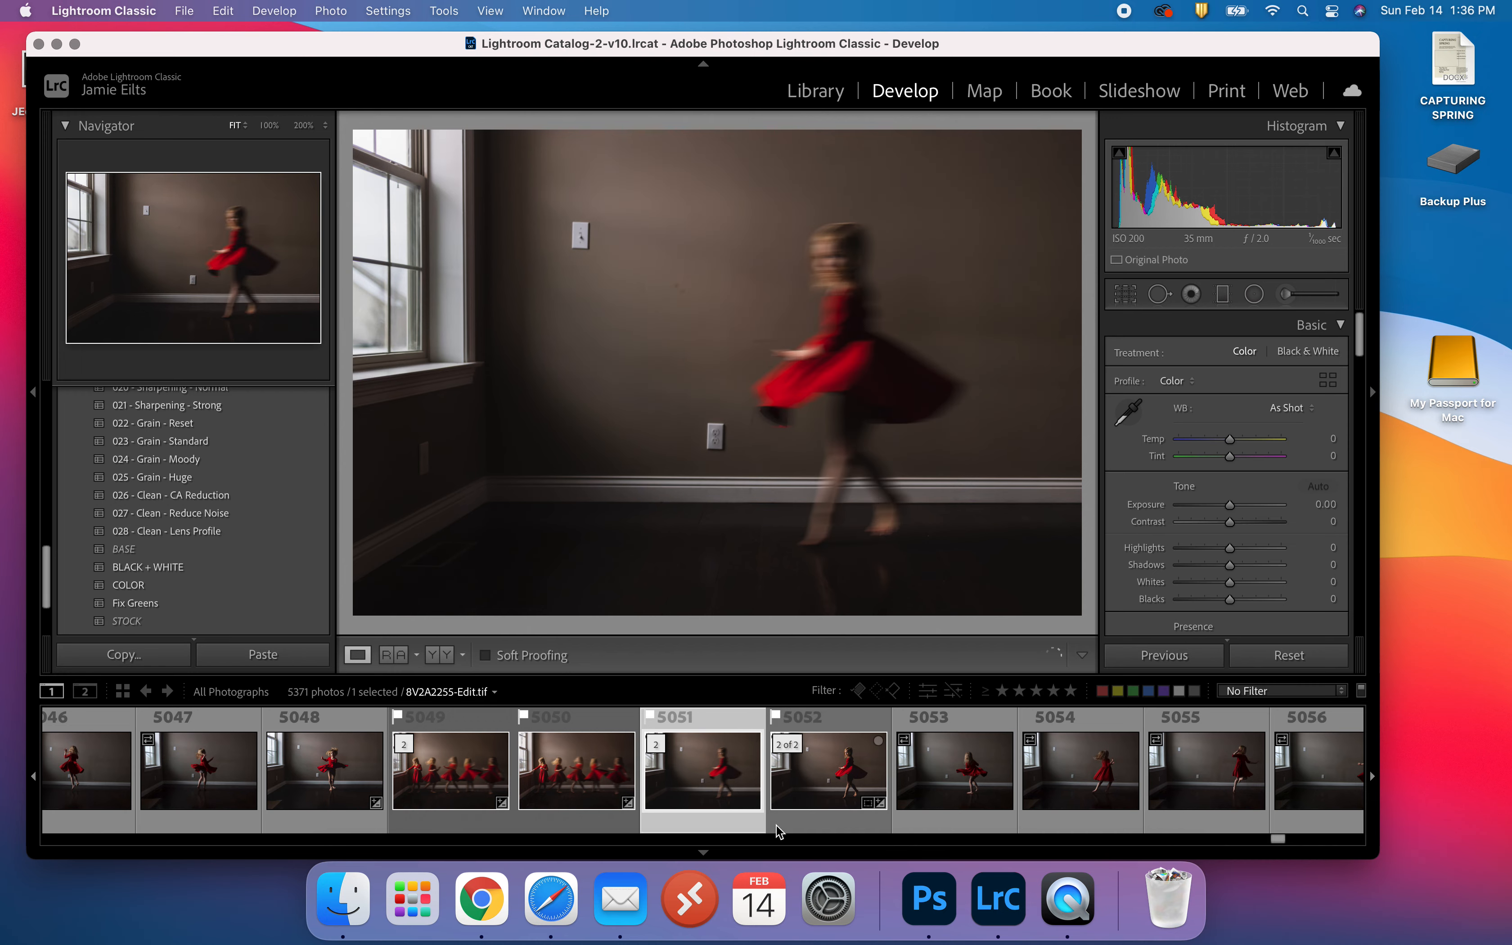